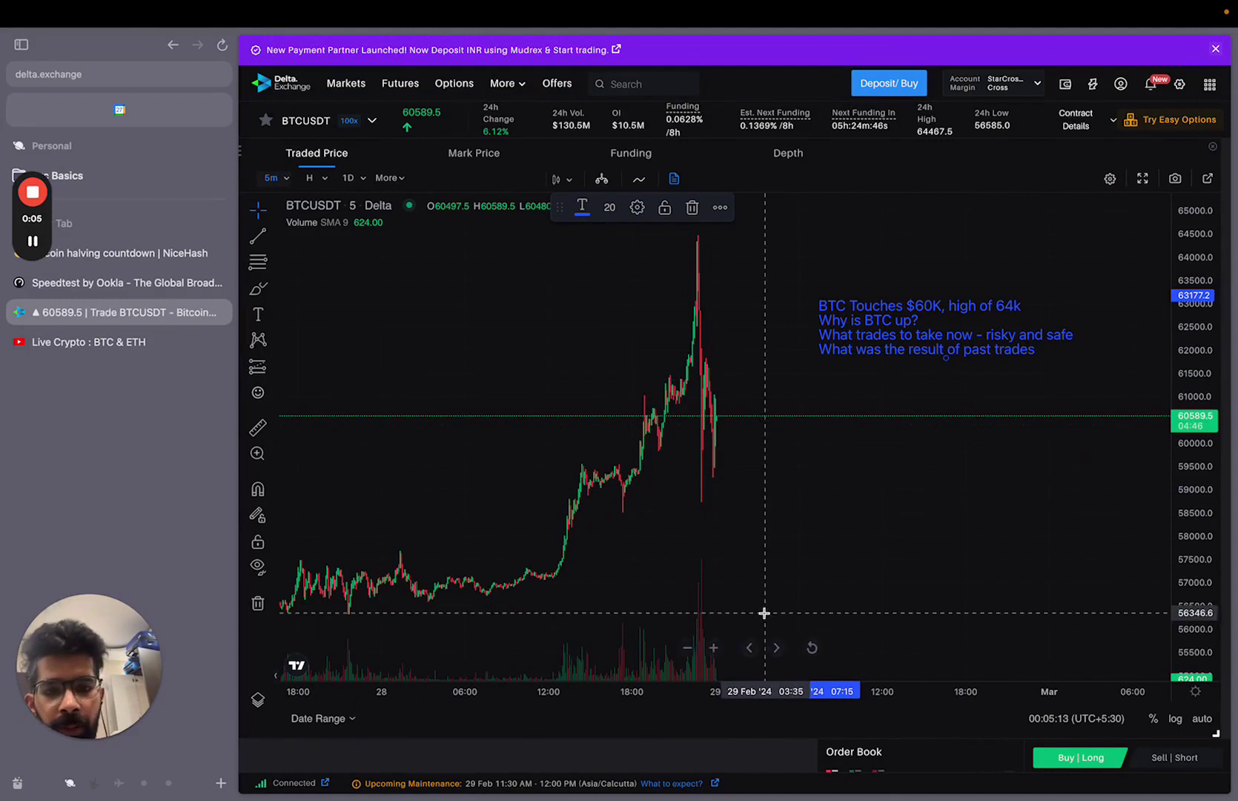
Select and deselect the 'BTC Touches $60K, high of 64k' text note on the BTCUSDT chart.
mouse_move(1026, 6)
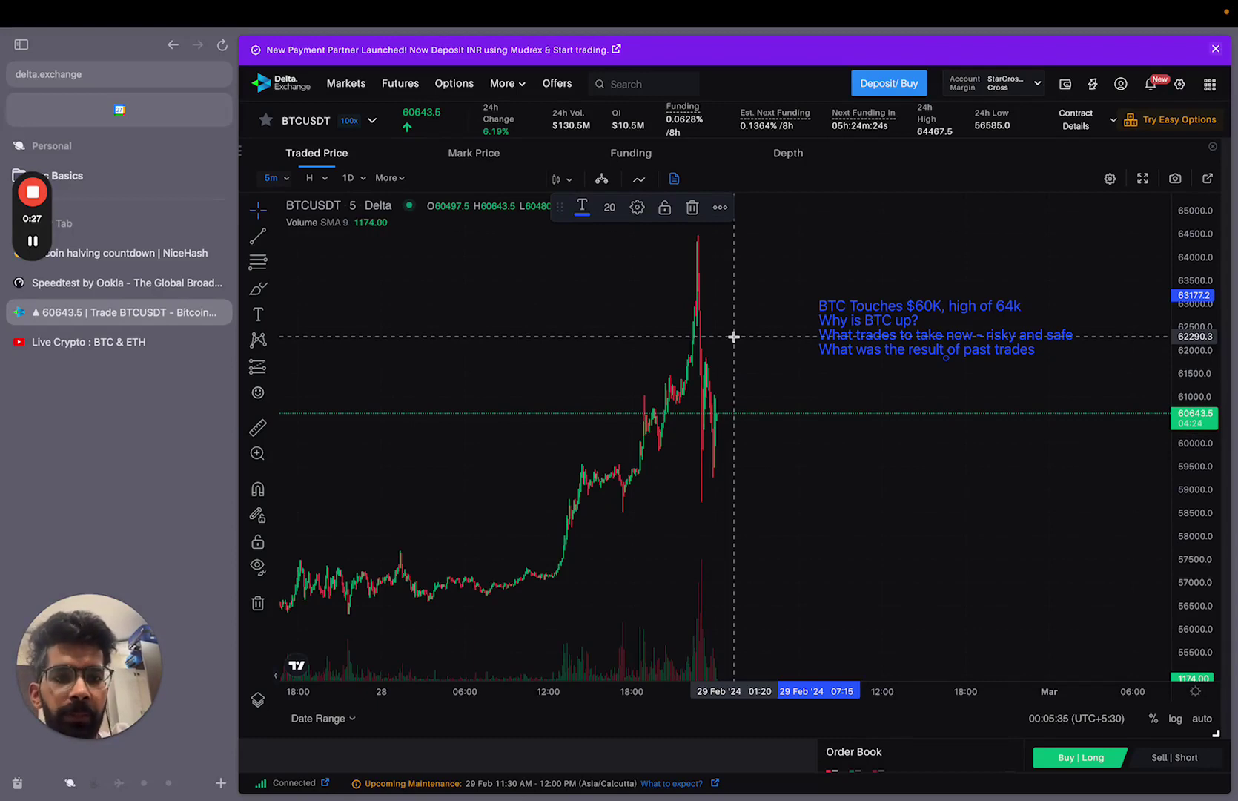
click(808, 392)
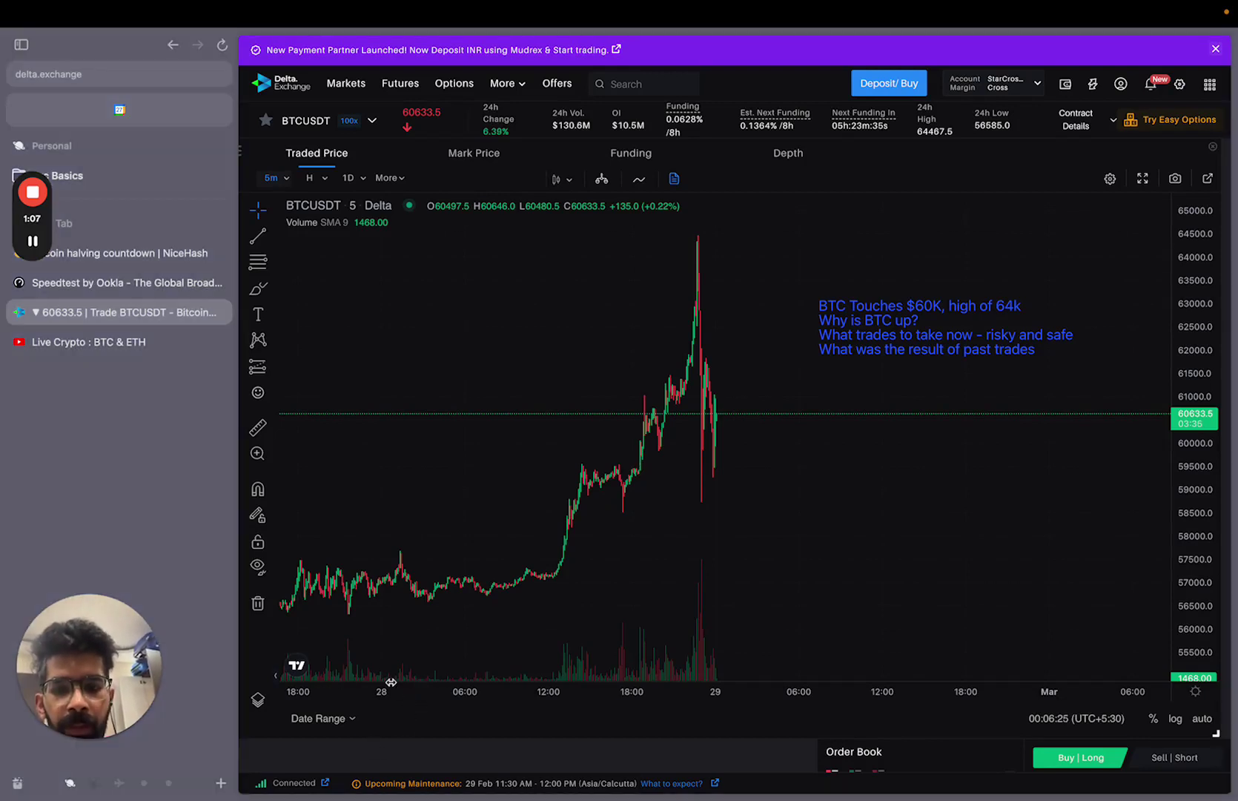
click(877, 324)
click(778, 367)
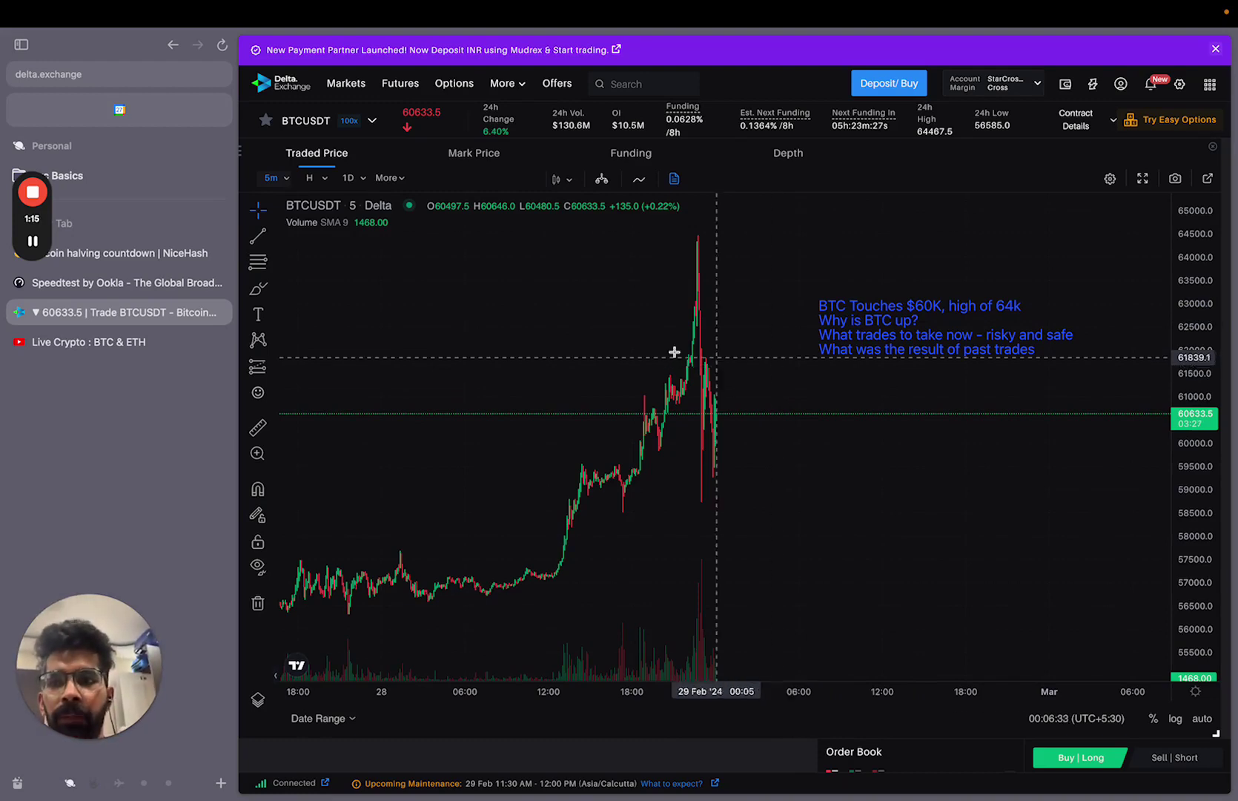
On the NiceHash halving countdown, highlight the 21 April 2024 halving date, then go back to BTCUSDT.
click(126, 252)
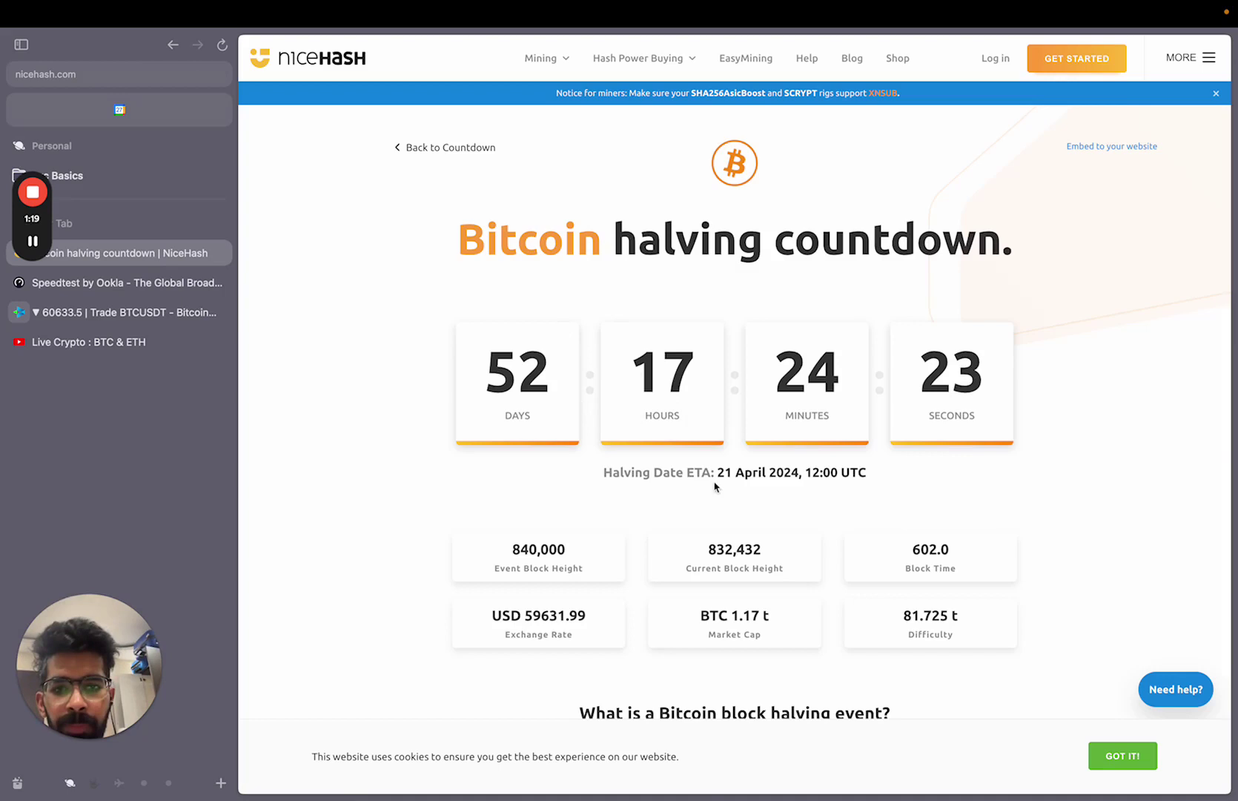
drag(716, 472, 795, 467)
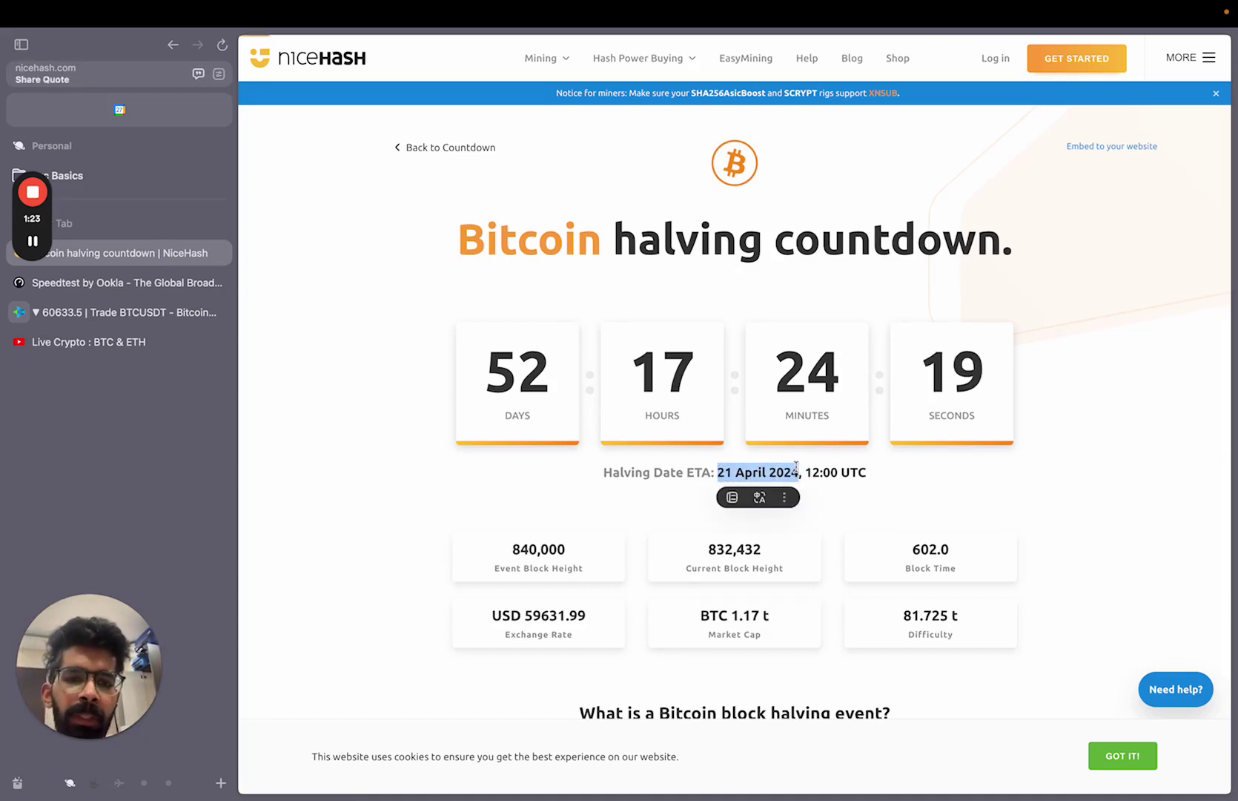
click(796, 467)
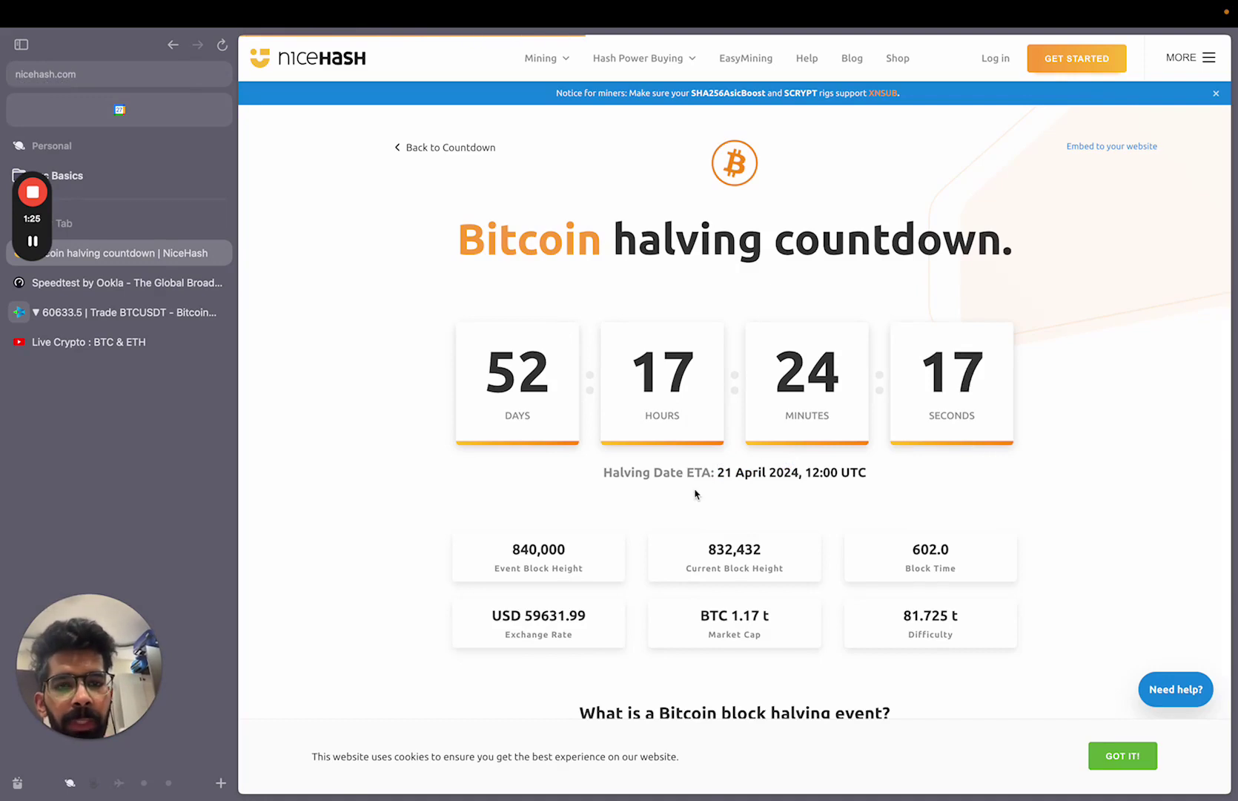
drag(716, 472, 772, 469)
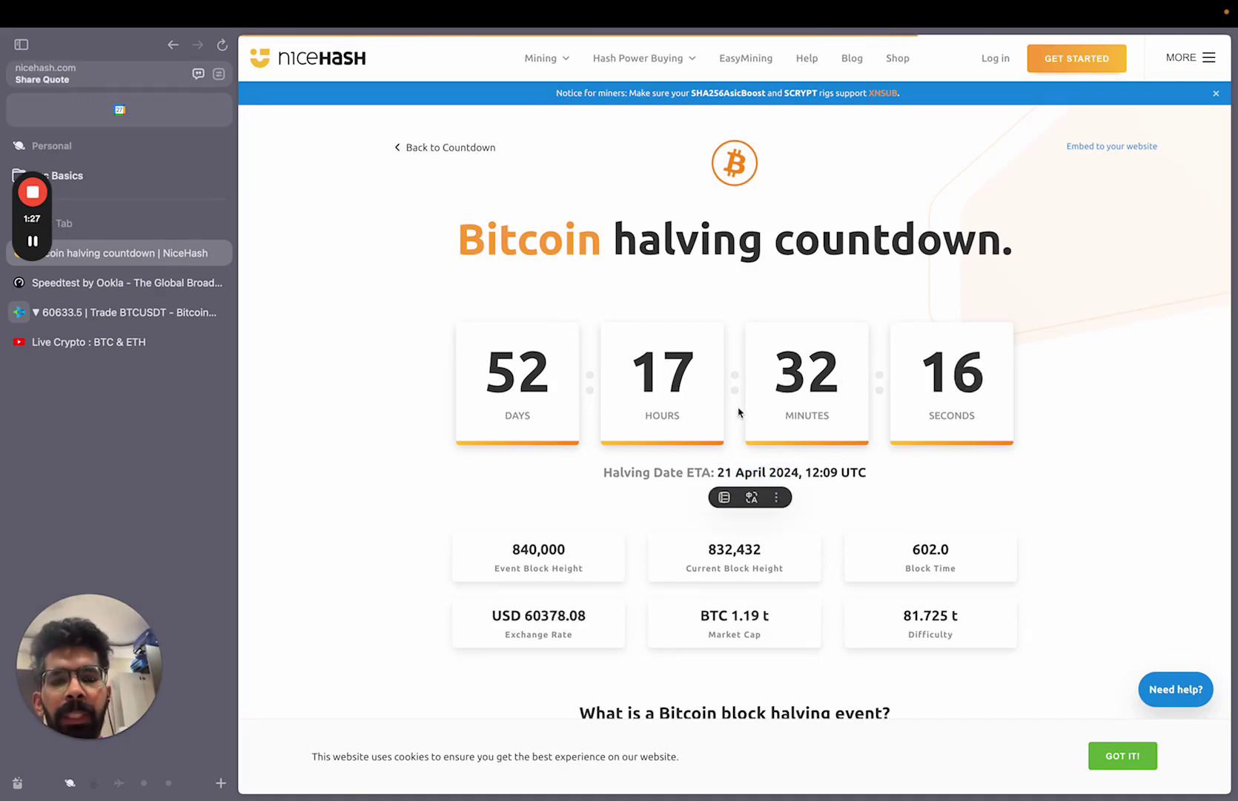
click(177, 314)
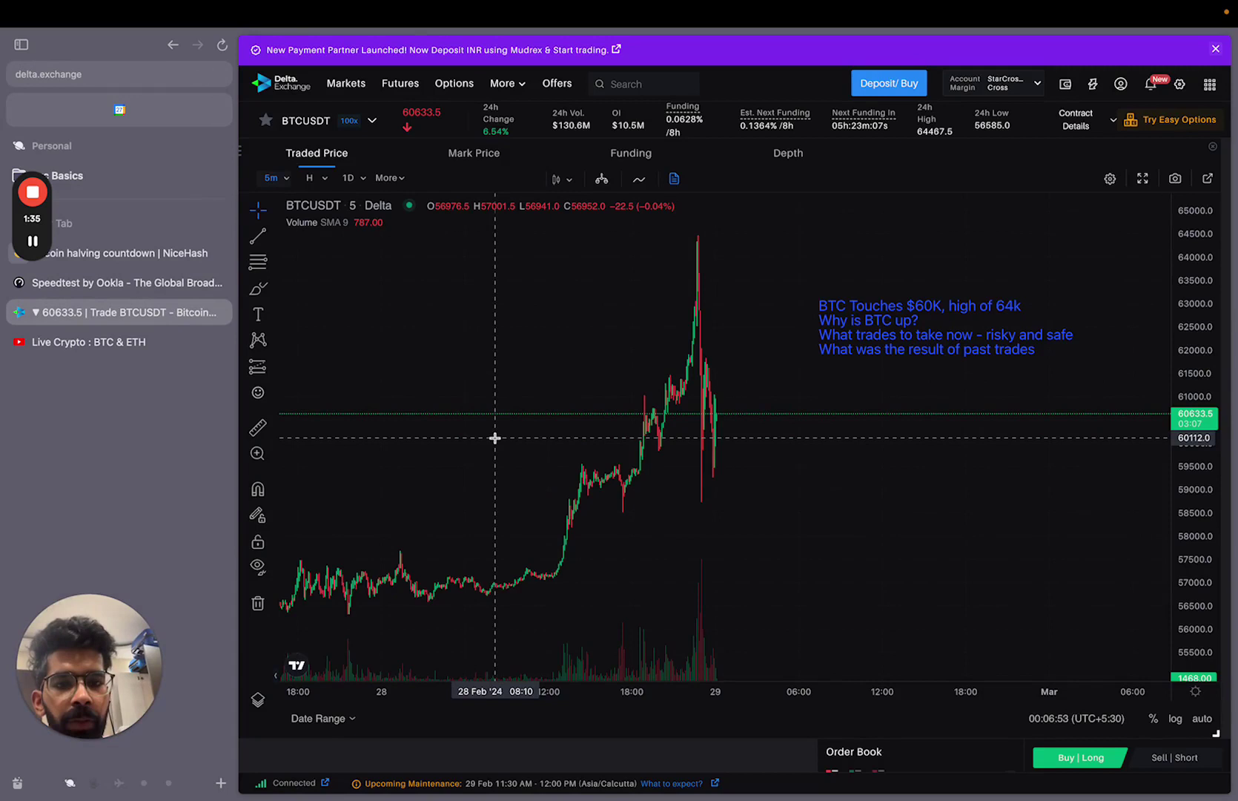
scroll(494, 437, right, 3)
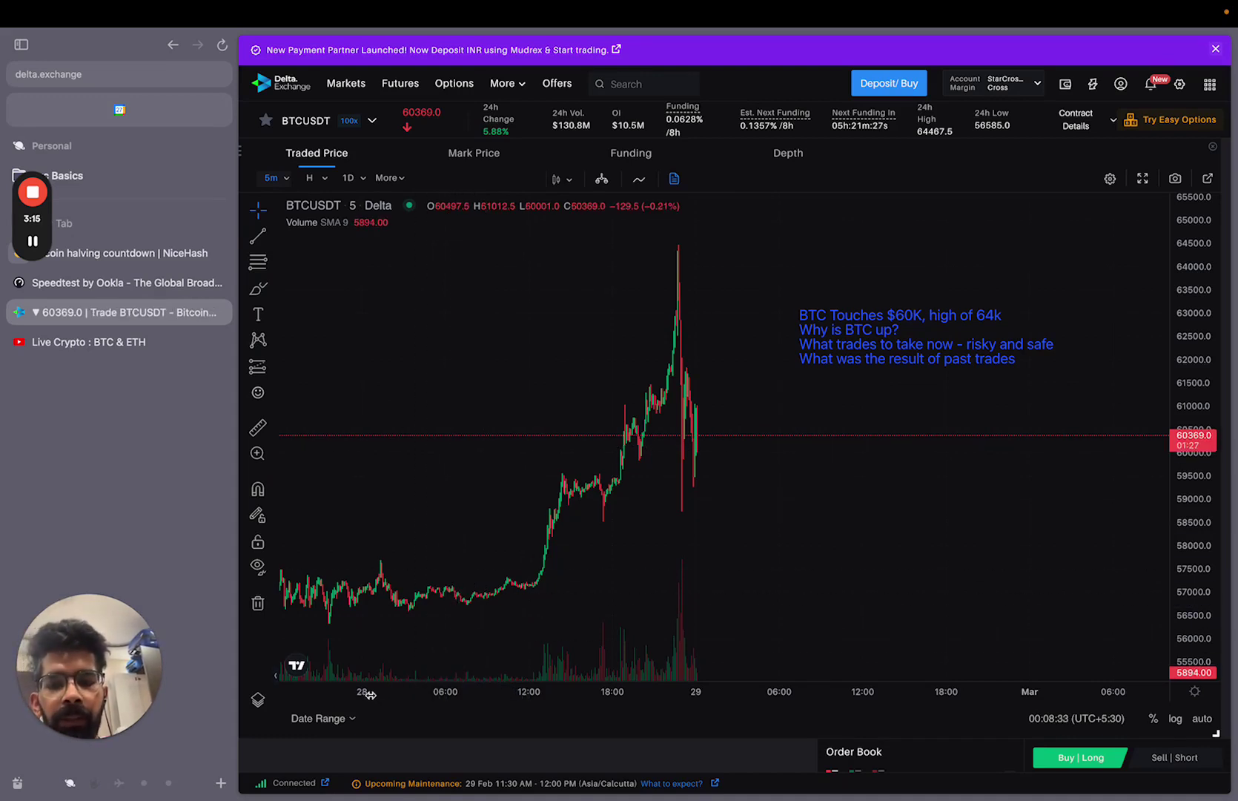
Rescale the time and price axes and pan back to show 25–28 Feb and the 51300 entry.
drag(368, 694, 664, 694)
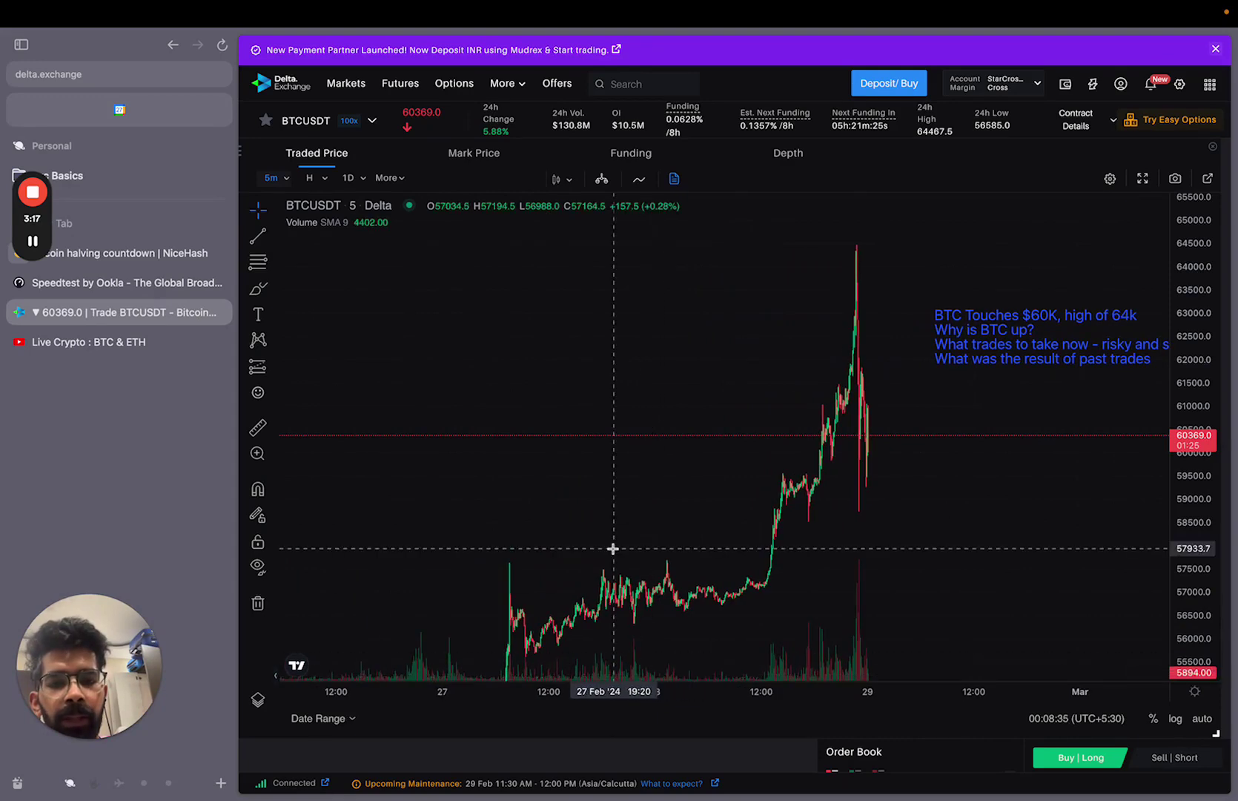
mouse_move(612, 548)
mouse_down()
mouse_move(611, 441)
mouse_move(657, 356)
mouse_up()
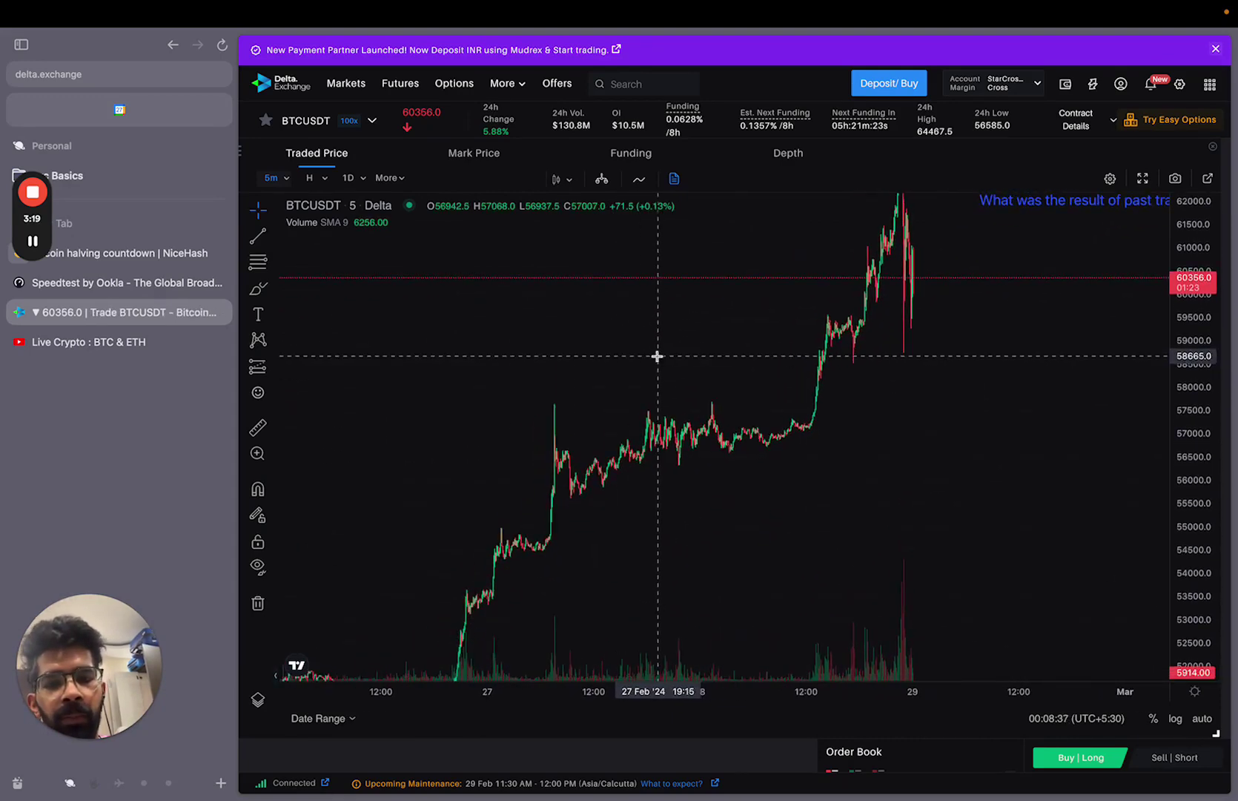
drag(657, 356, 677, 332)
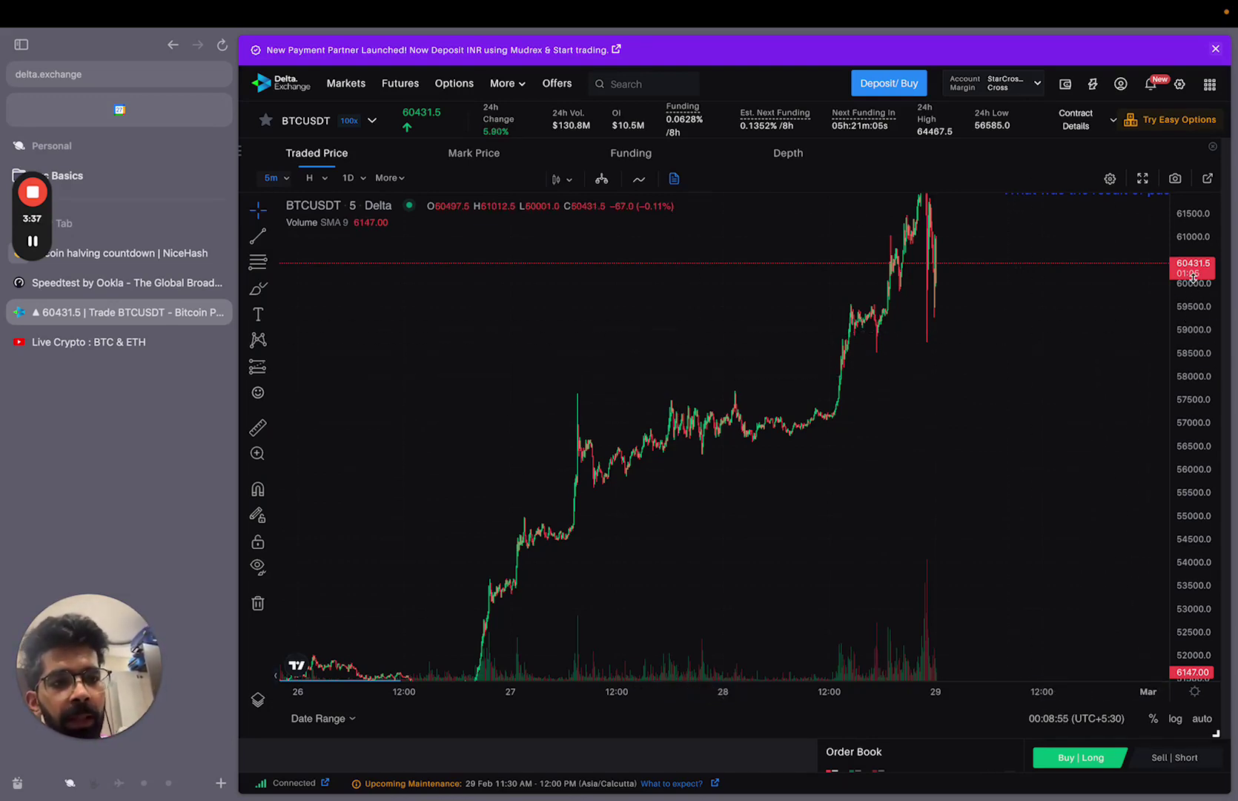
drag(1184, 275, 1187, 326)
drag(714, 451, 870, 379)
drag(677, 442, 834, 423)
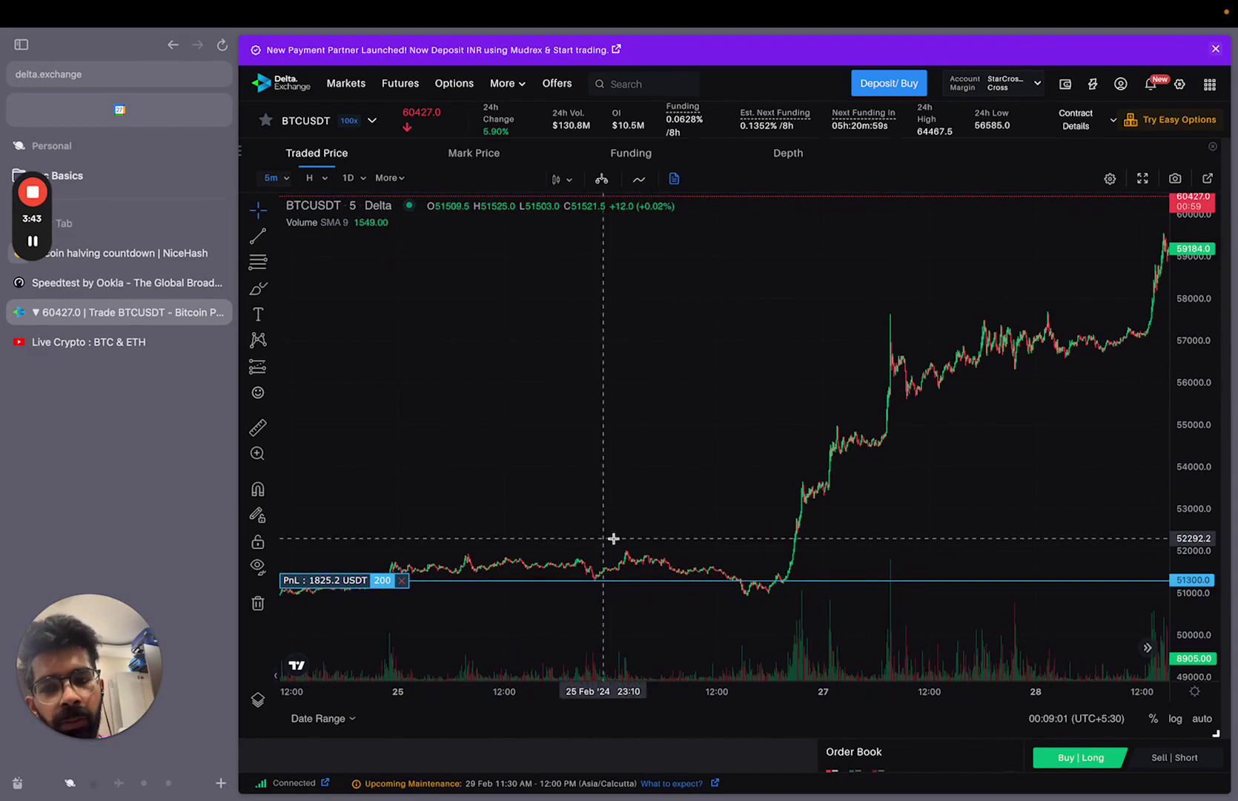
drag(689, 527, 481, 561)
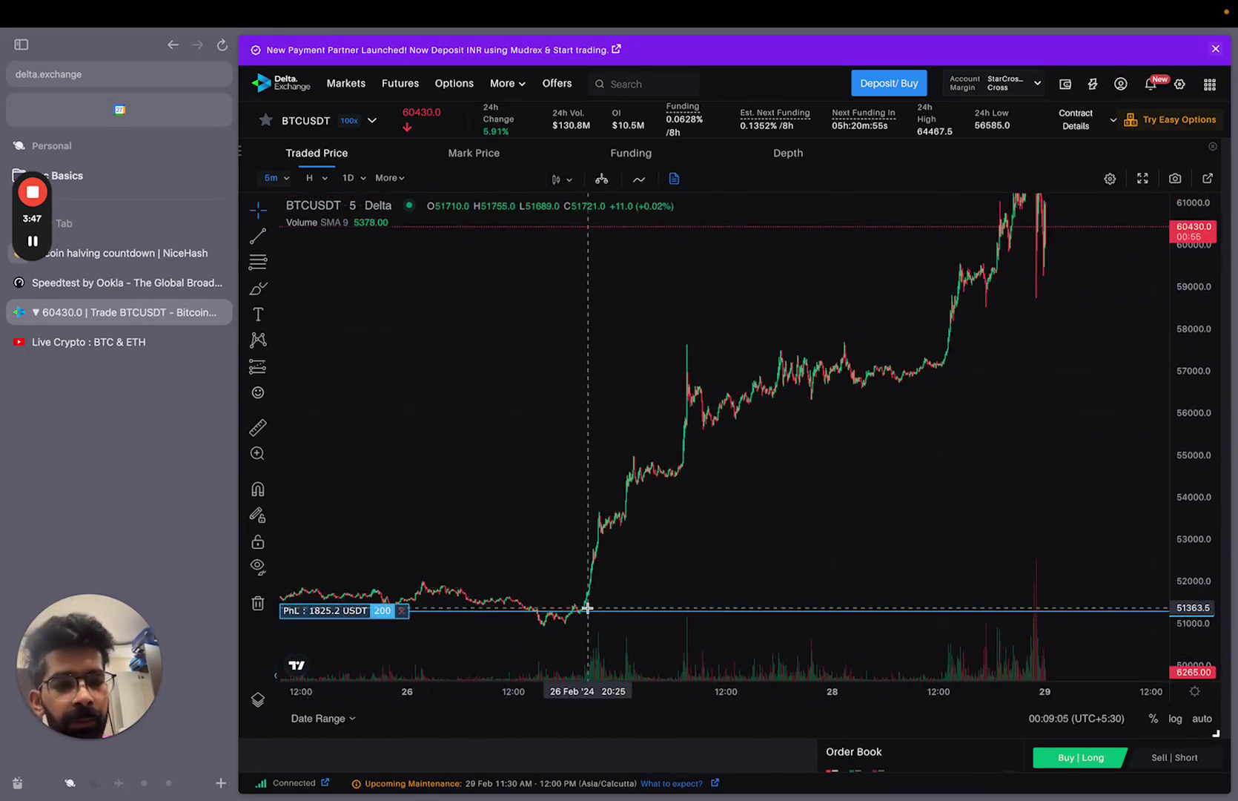
drag(751, 481, 878, 462)
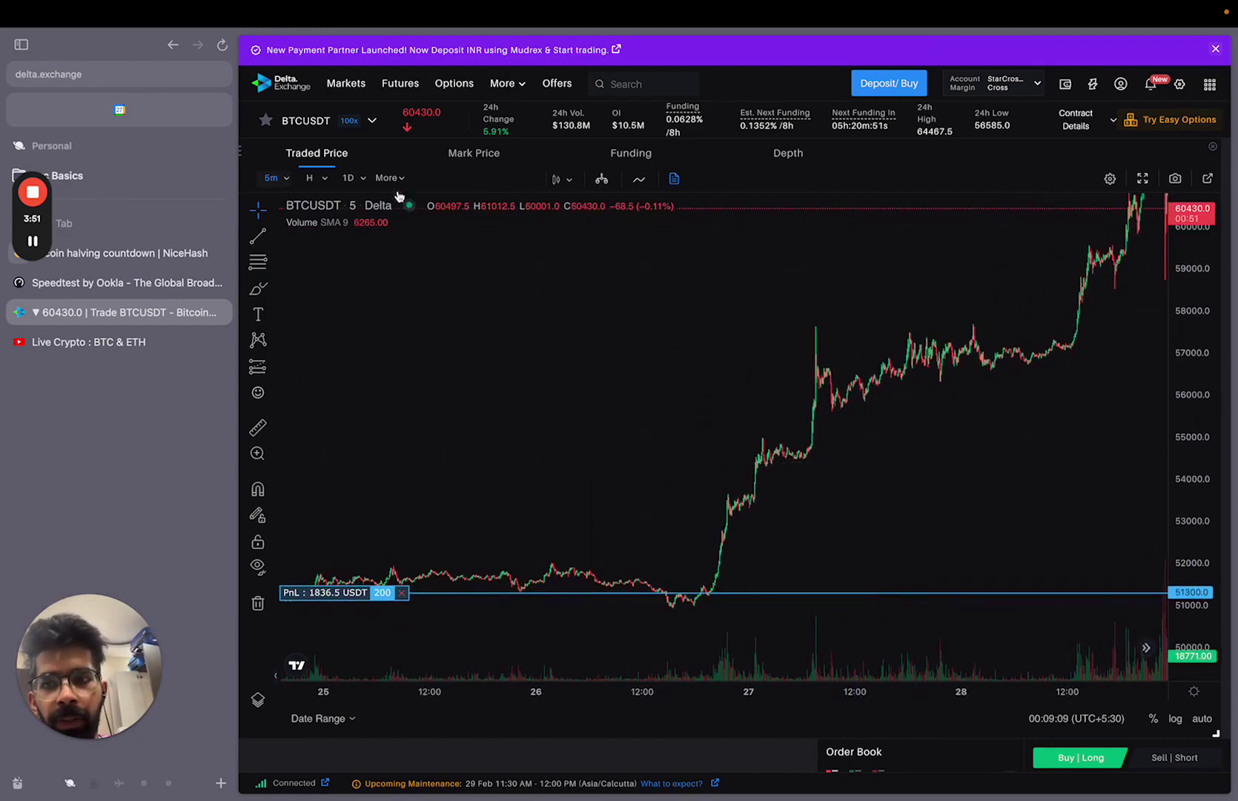
Switch BTCUSDT to 1H candles and select the purple consolidation box above the 51300 entry.
click(310, 179)
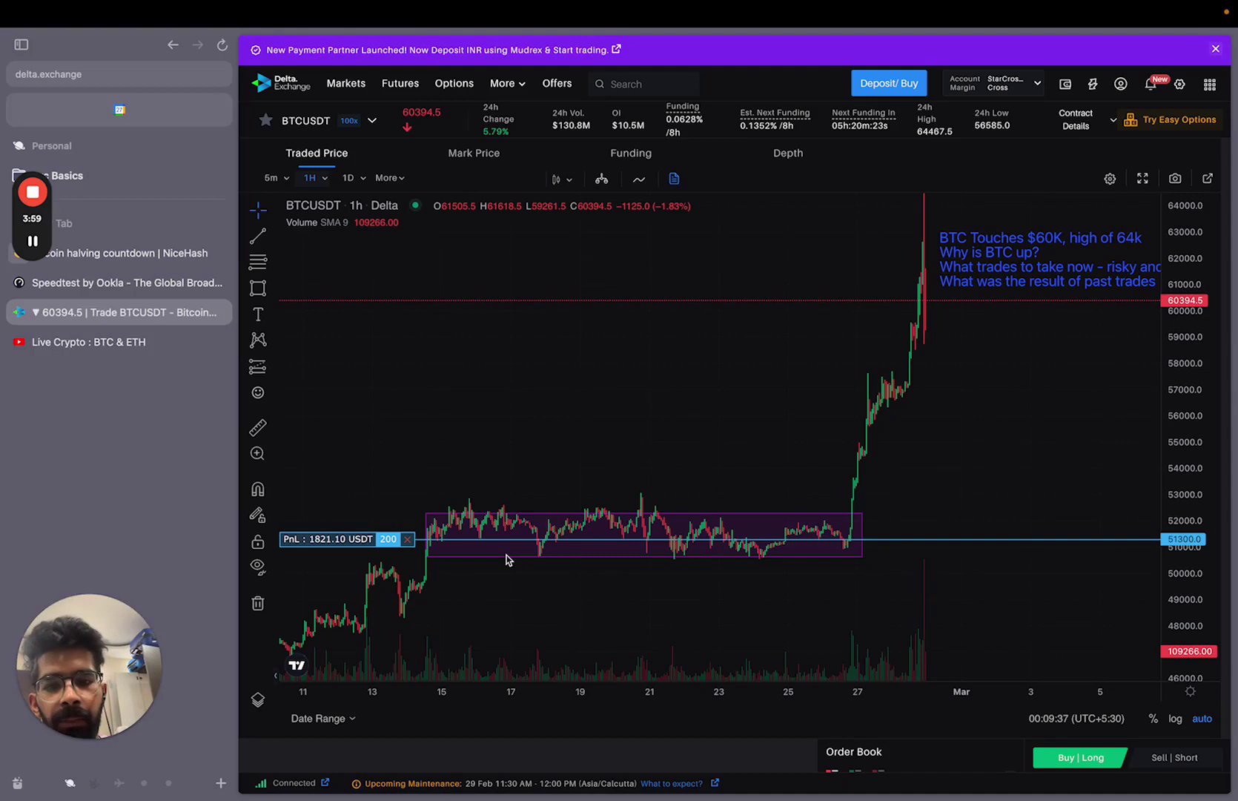
click(478, 556)
click(478, 561)
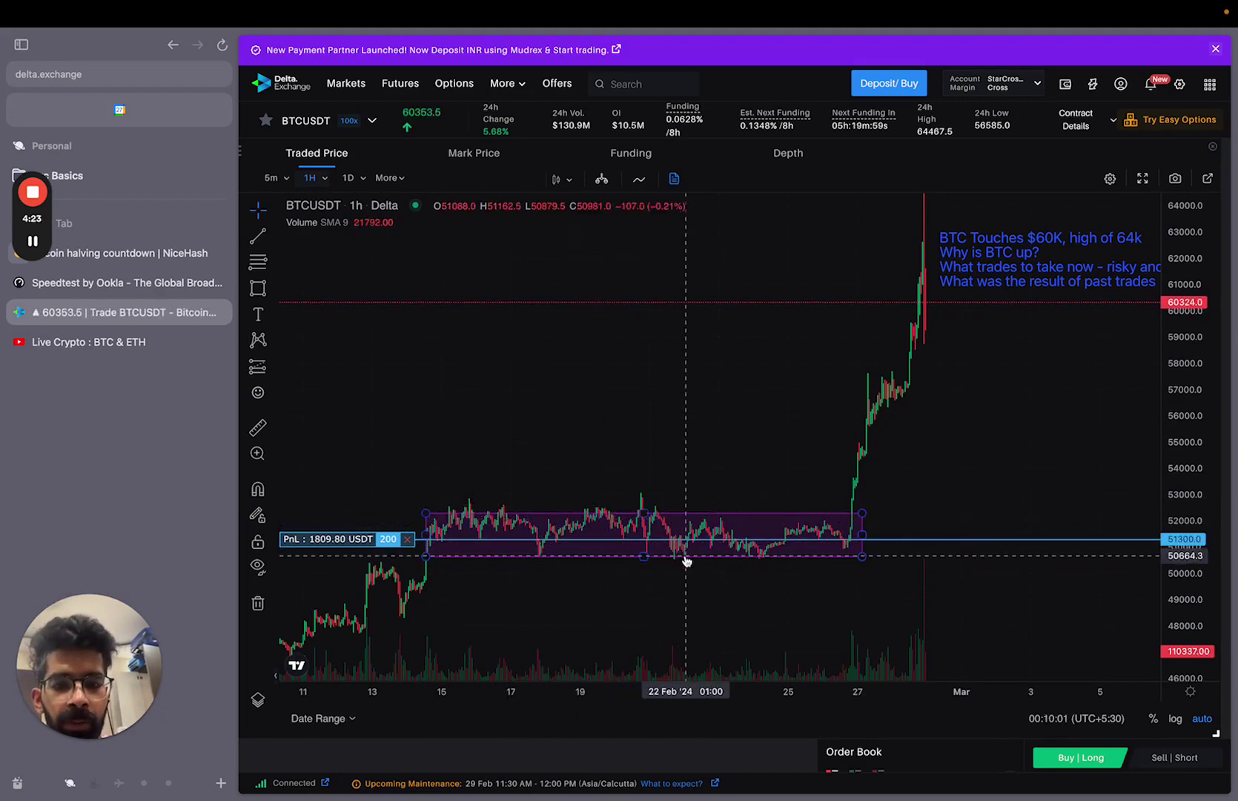
click(797, 518)
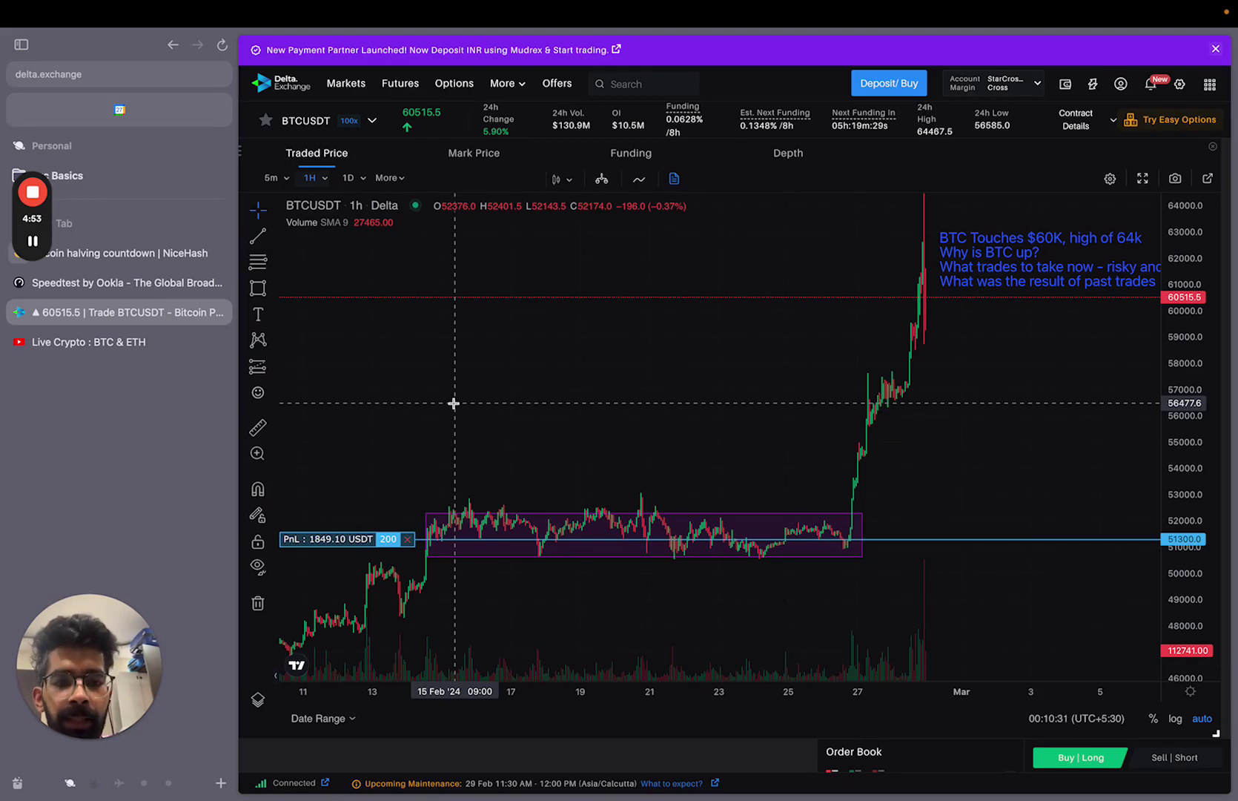
Pan and zoom the hourly chart to span from 21 Feb to the most recent days.
drag(834, 580, 772, 608)
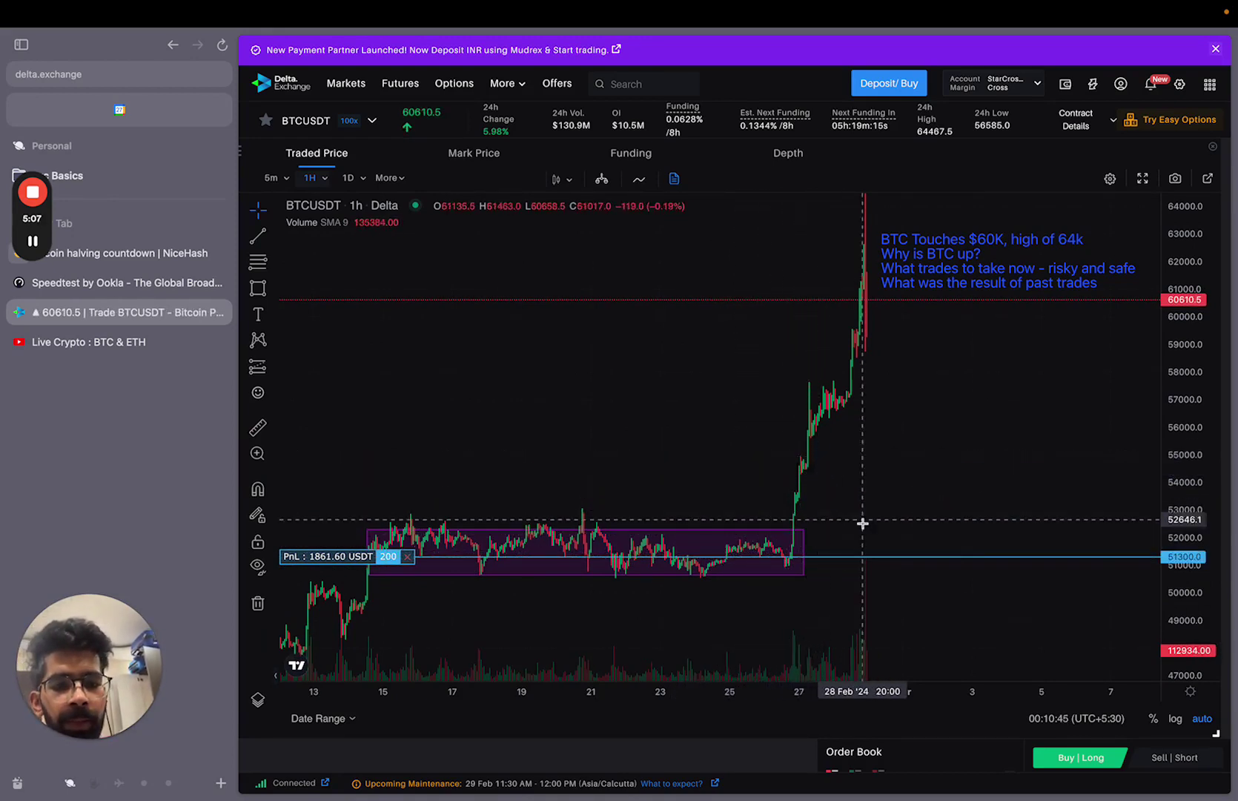
drag(741, 697, 609, 701)
drag(715, 499, 823, 500)
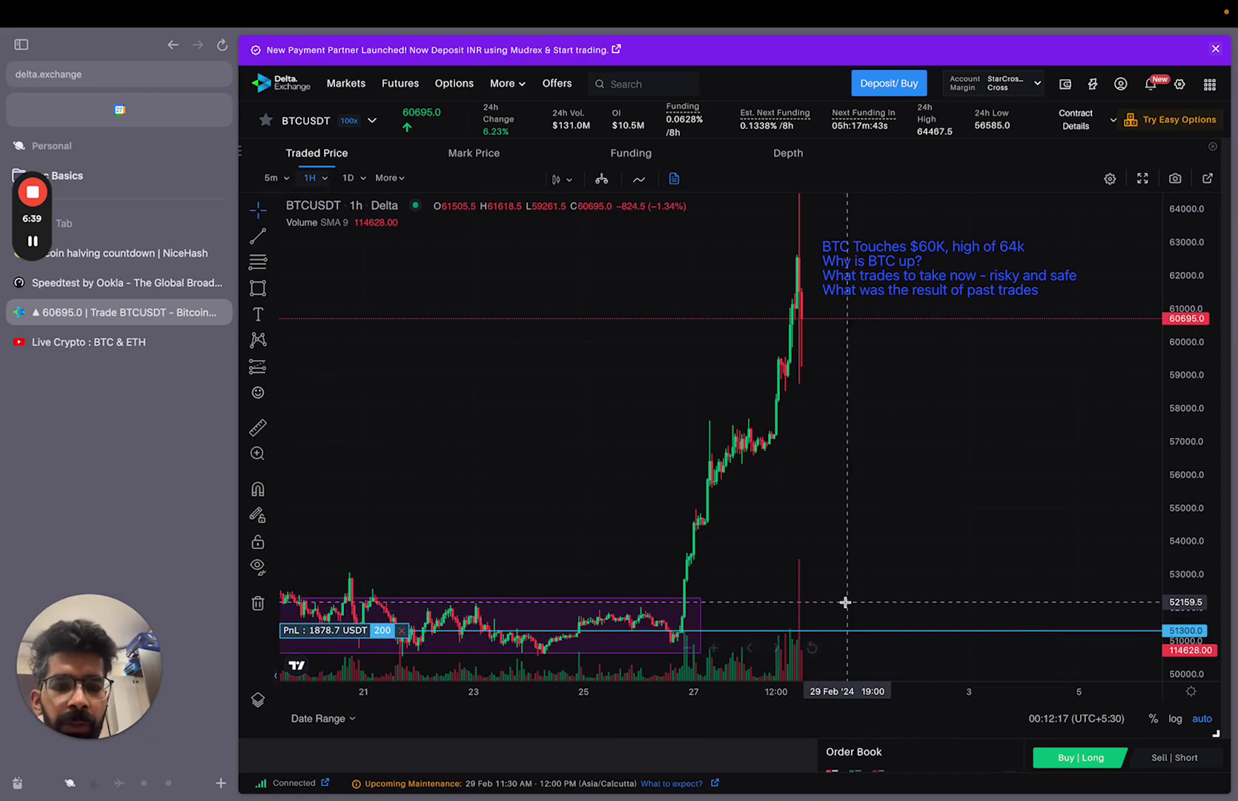
scroll(561, 704, up, 3)
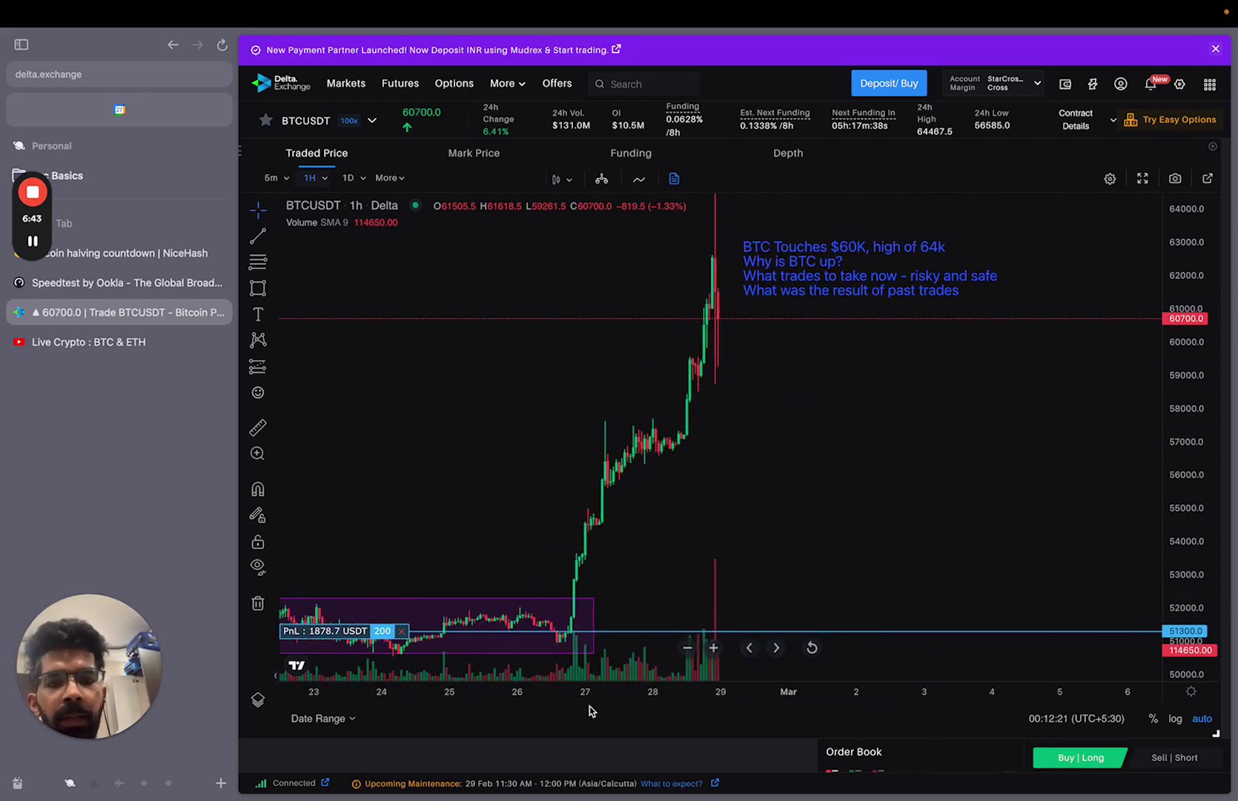
scroll(591, 705, down, 1)
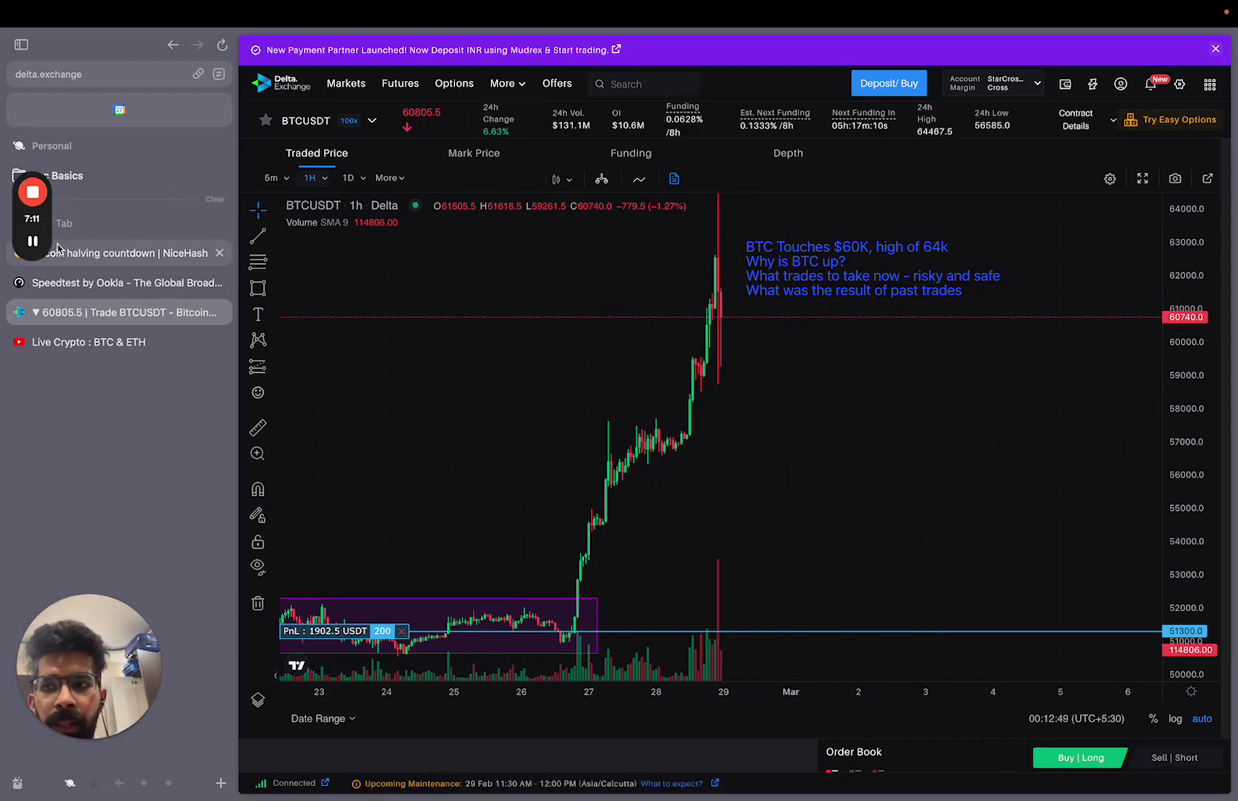
Scroll through the Delta Exchange channel's older YouTube videos, then return to the BTCUSDT chart.
click(34, 243)
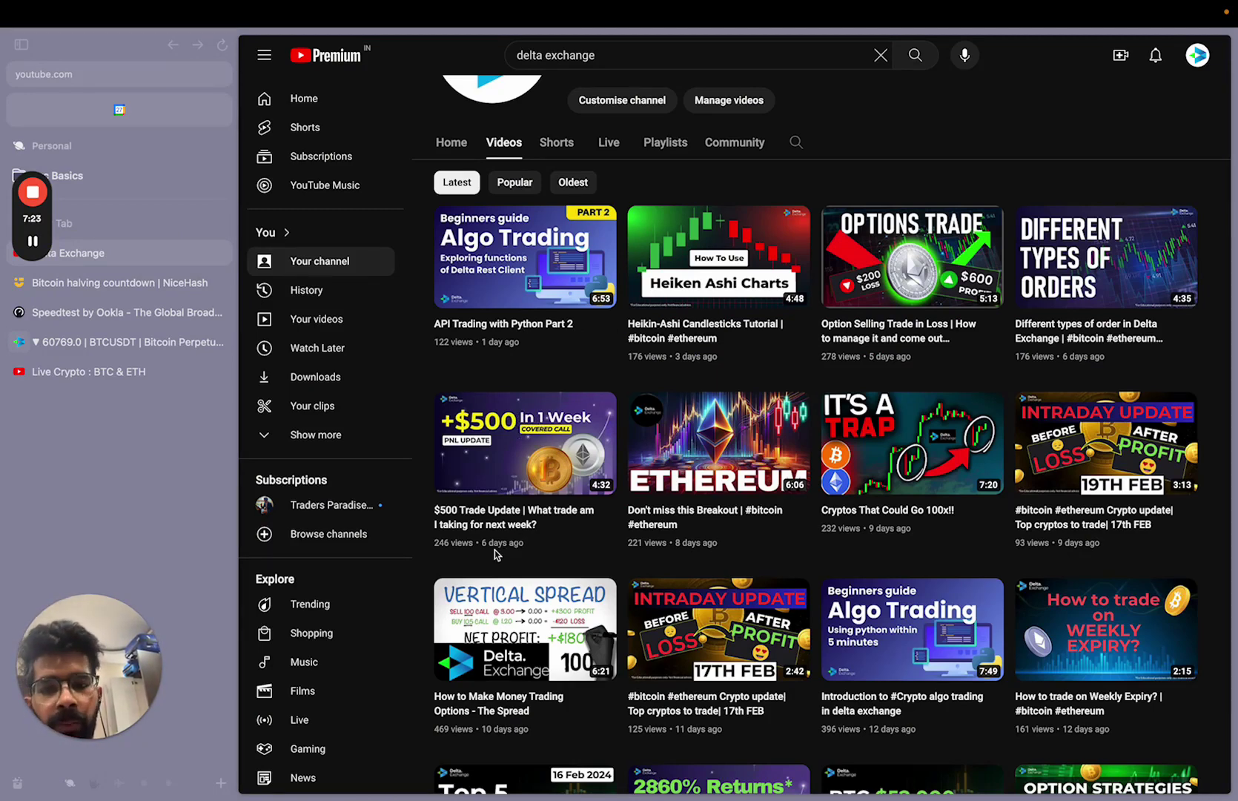
scroll(494, 549, down, 6)
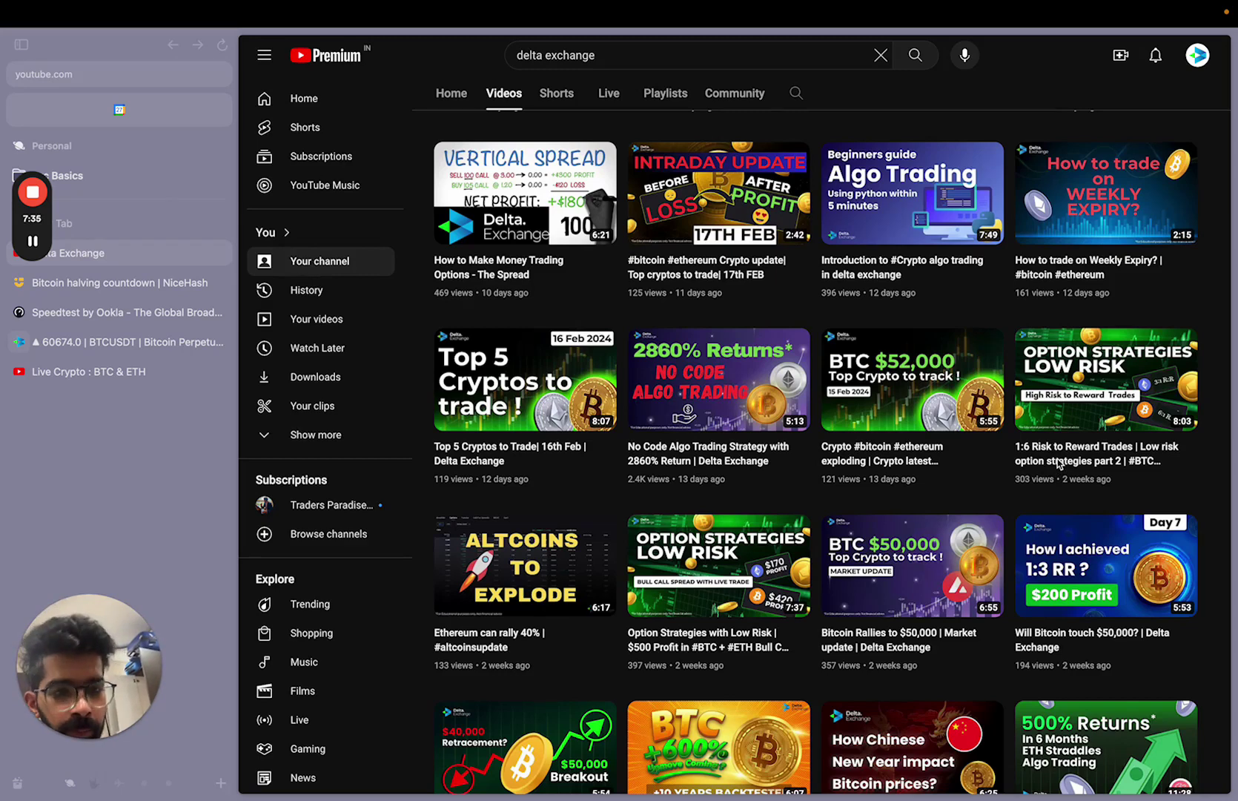
scroll(767, 578, down, 2)
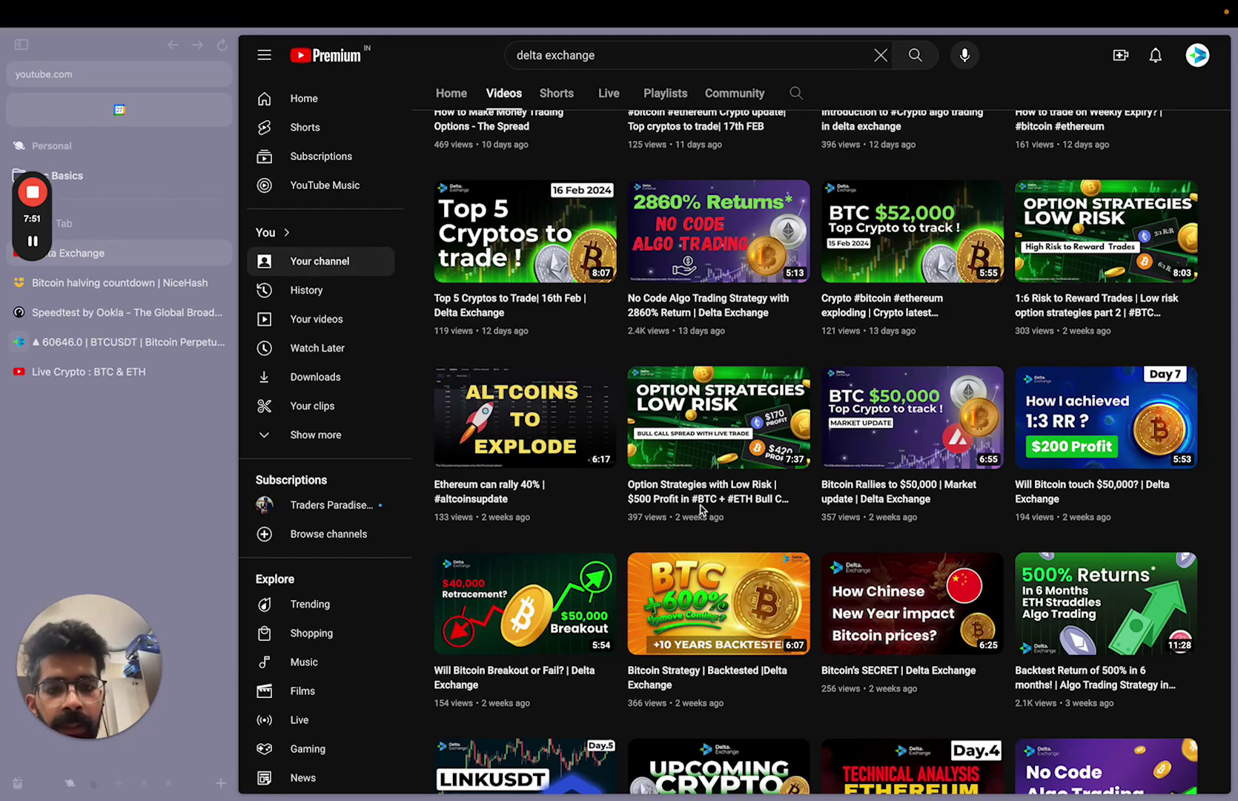
scroll(700, 509, down, 3)
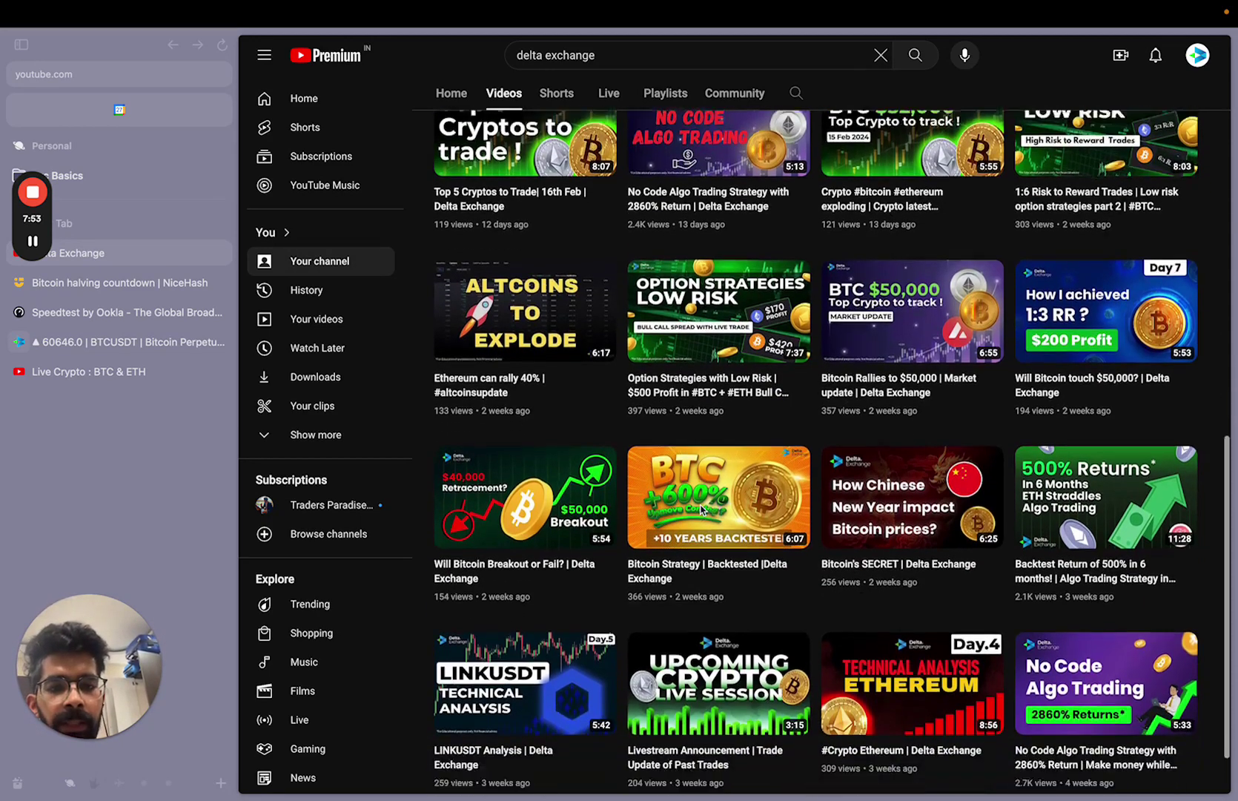
scroll(701, 509, down, 6)
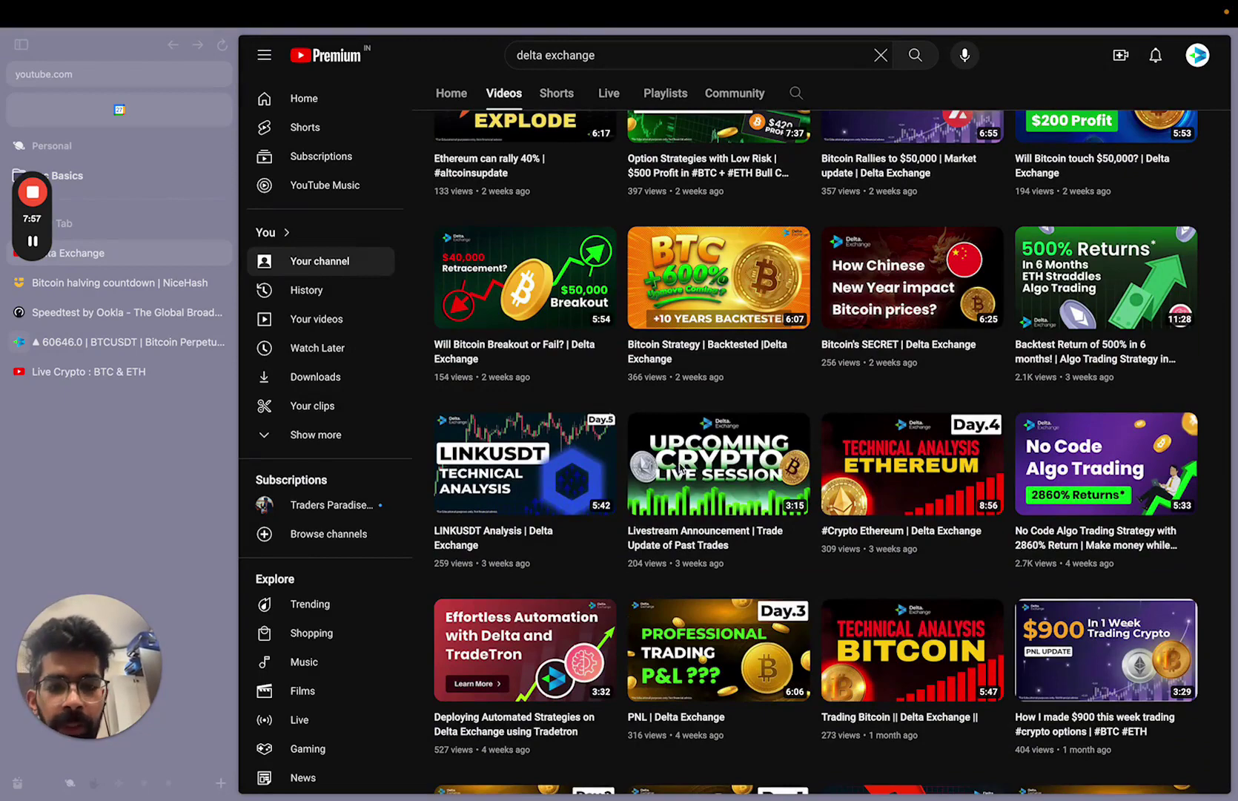
scroll(676, 416, down, 5)
scroll(677, 421, down, 4)
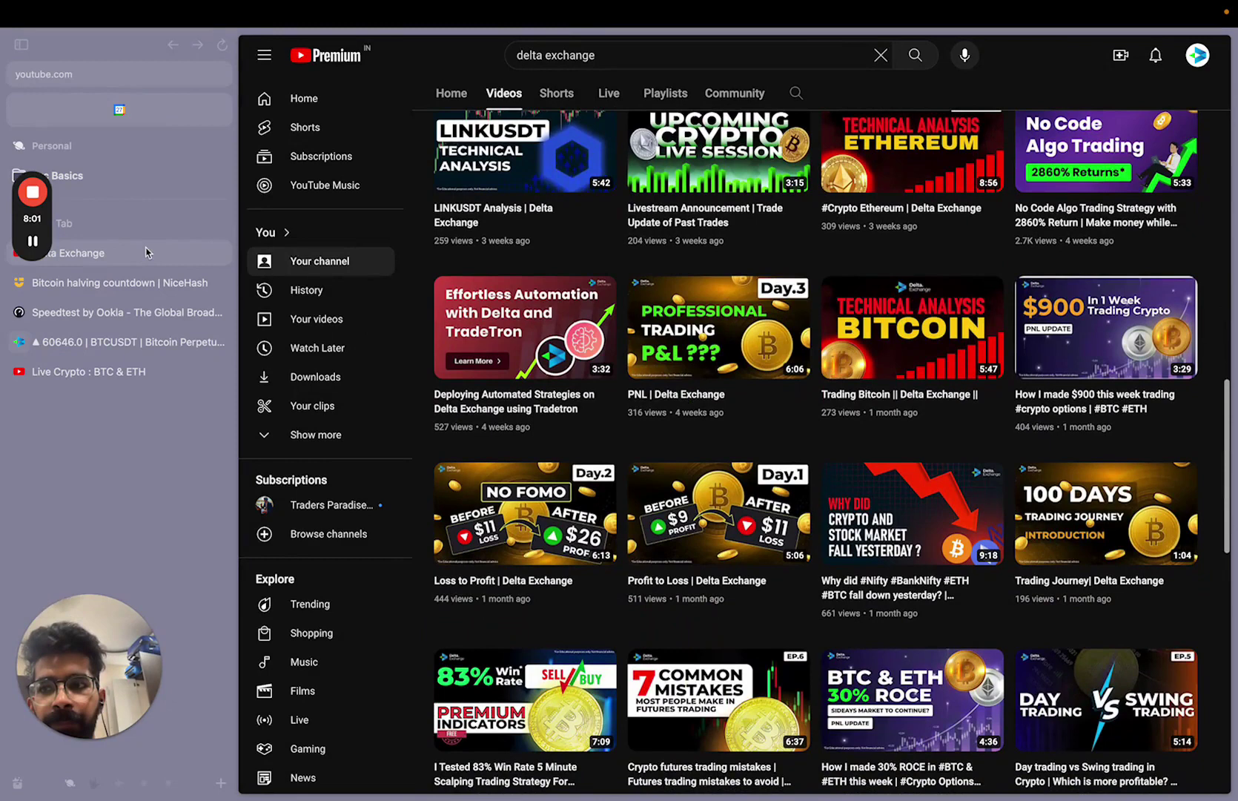
scroll(815, 445, down, 20)
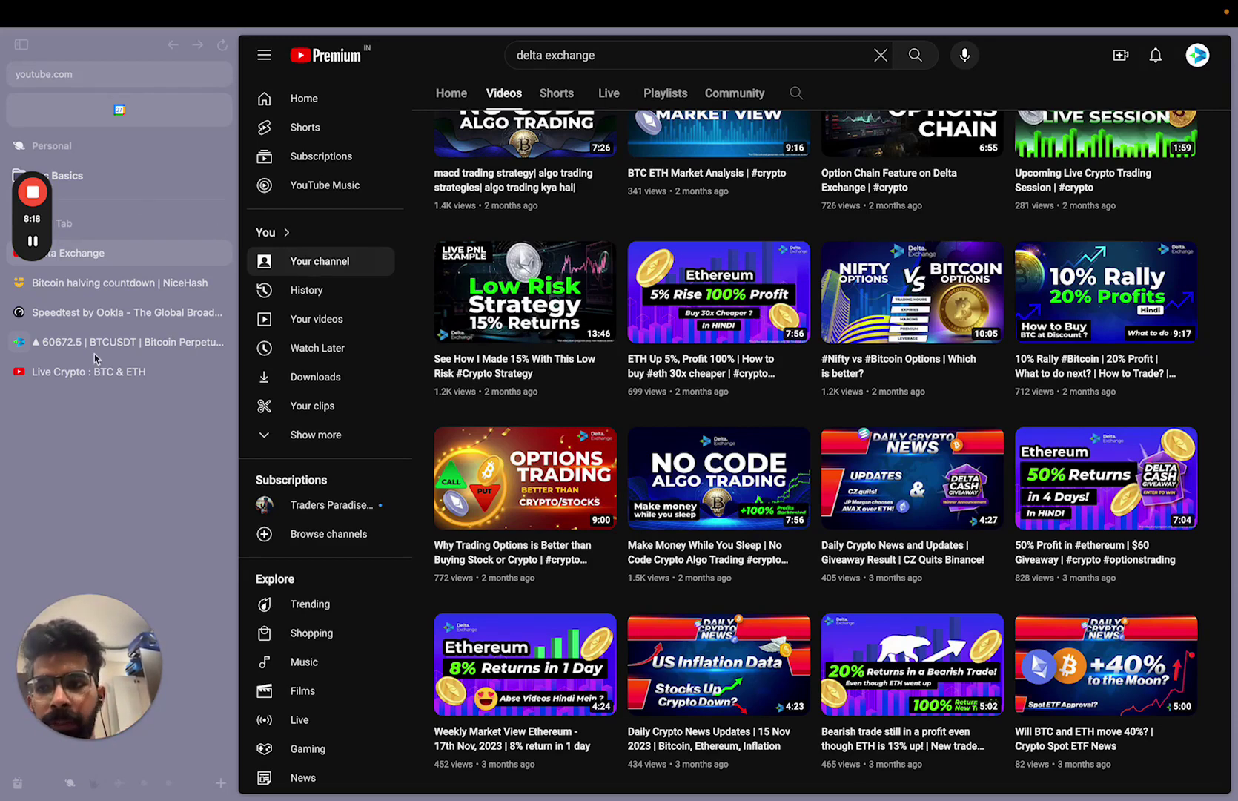
click(112, 342)
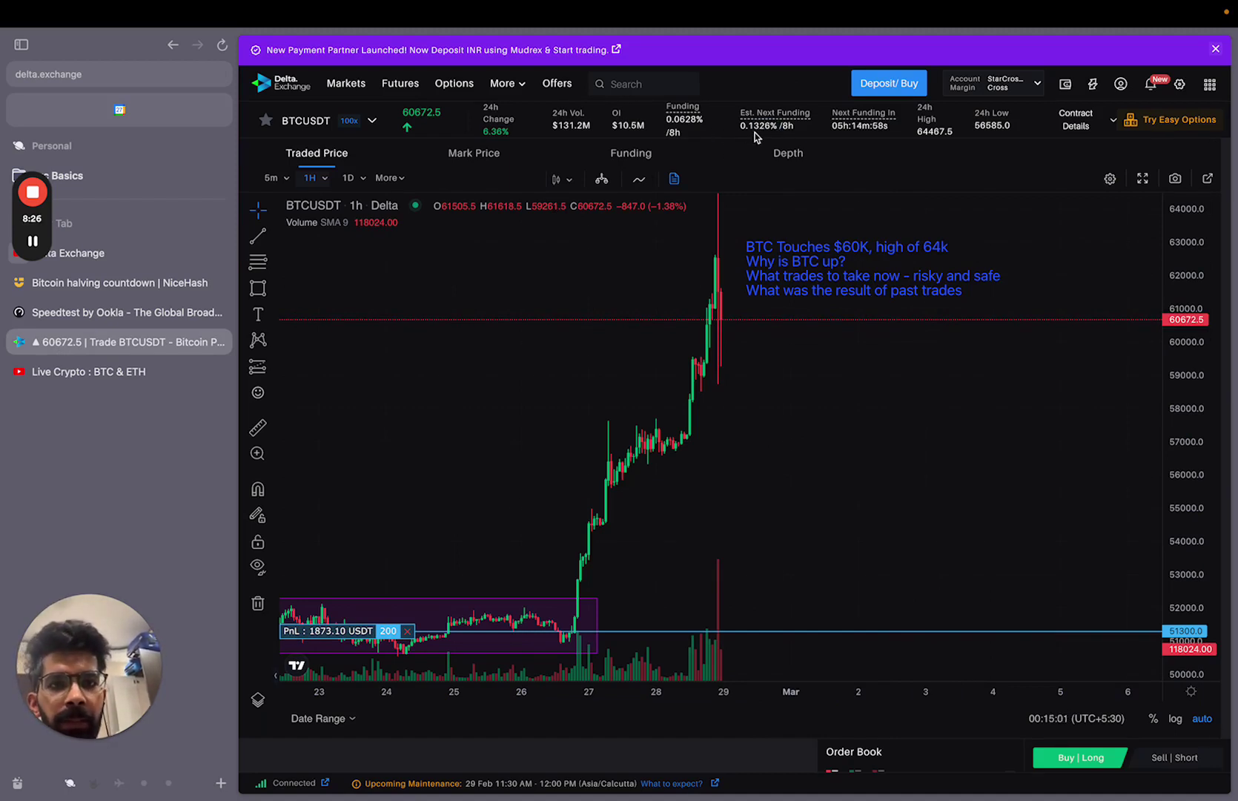
Search 0.13*3*365 from Arc's command bar to get the 142.35 calculator result.
key(alt+space)
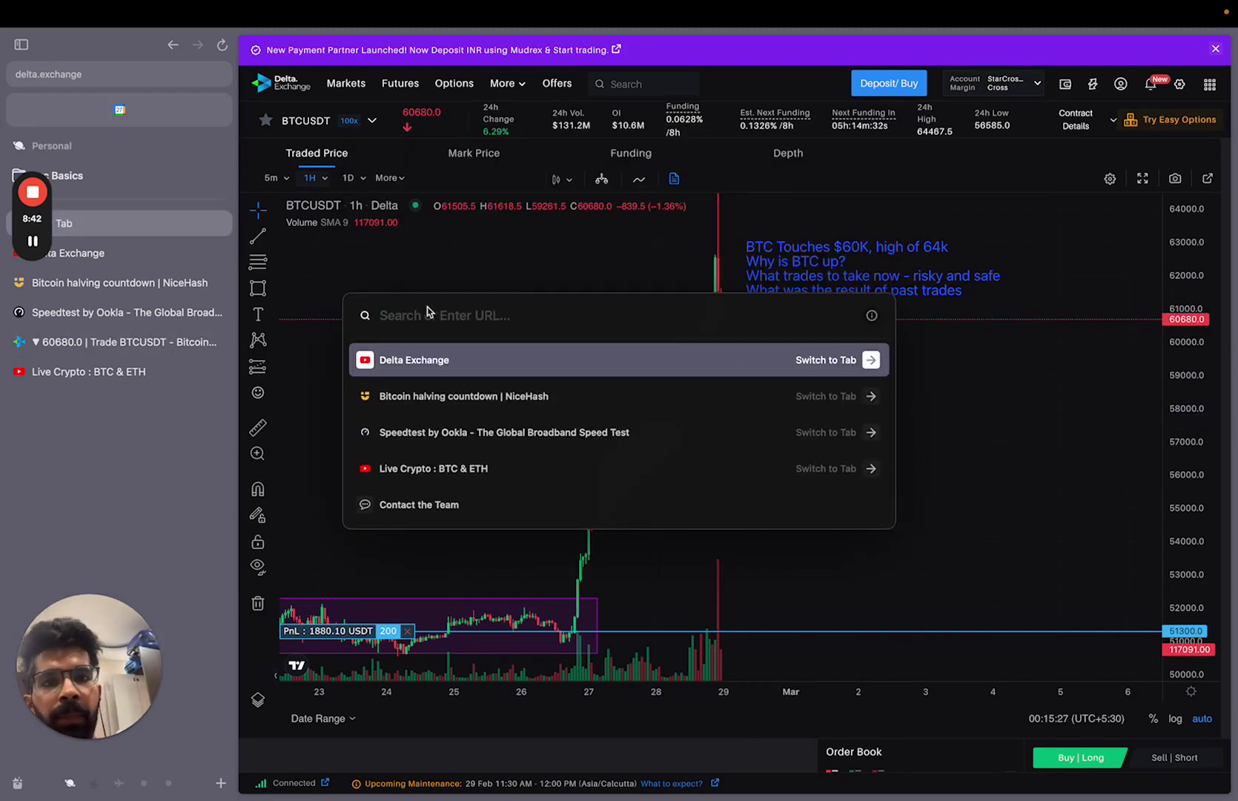
text(0)
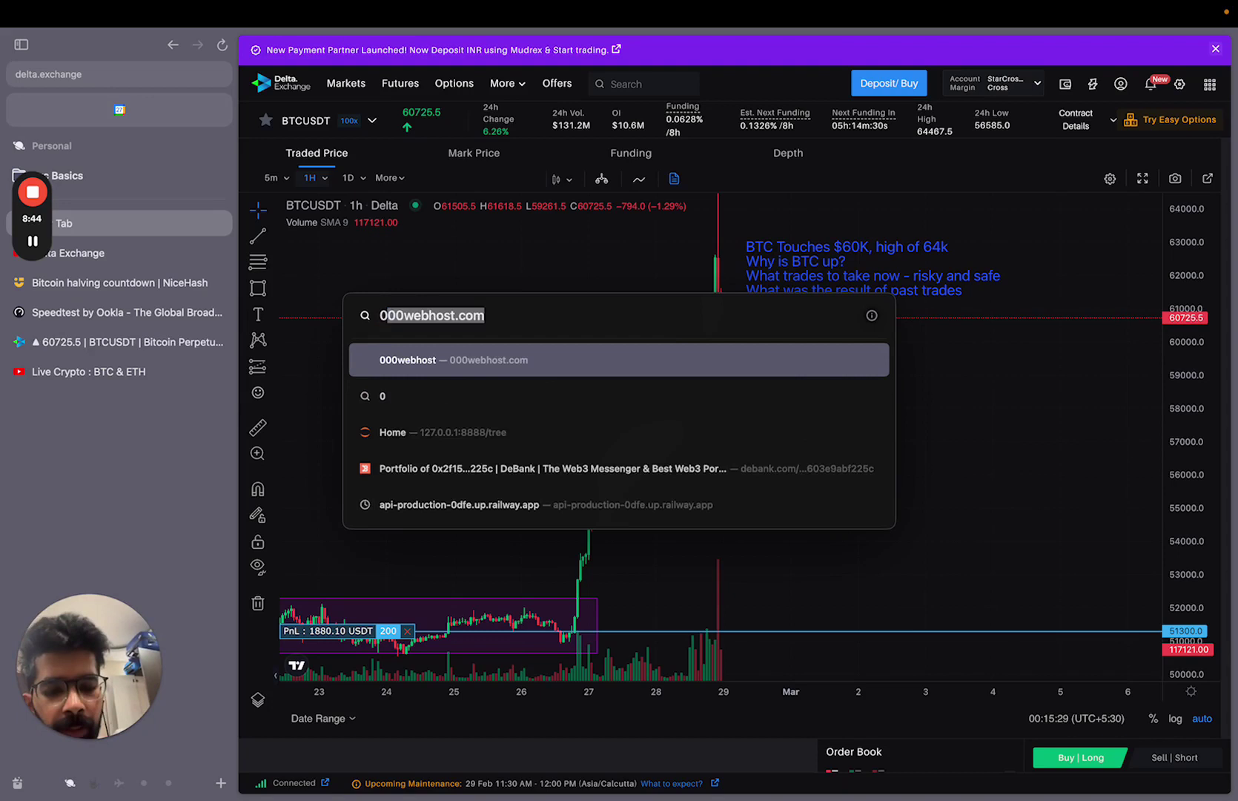
text(.13*)
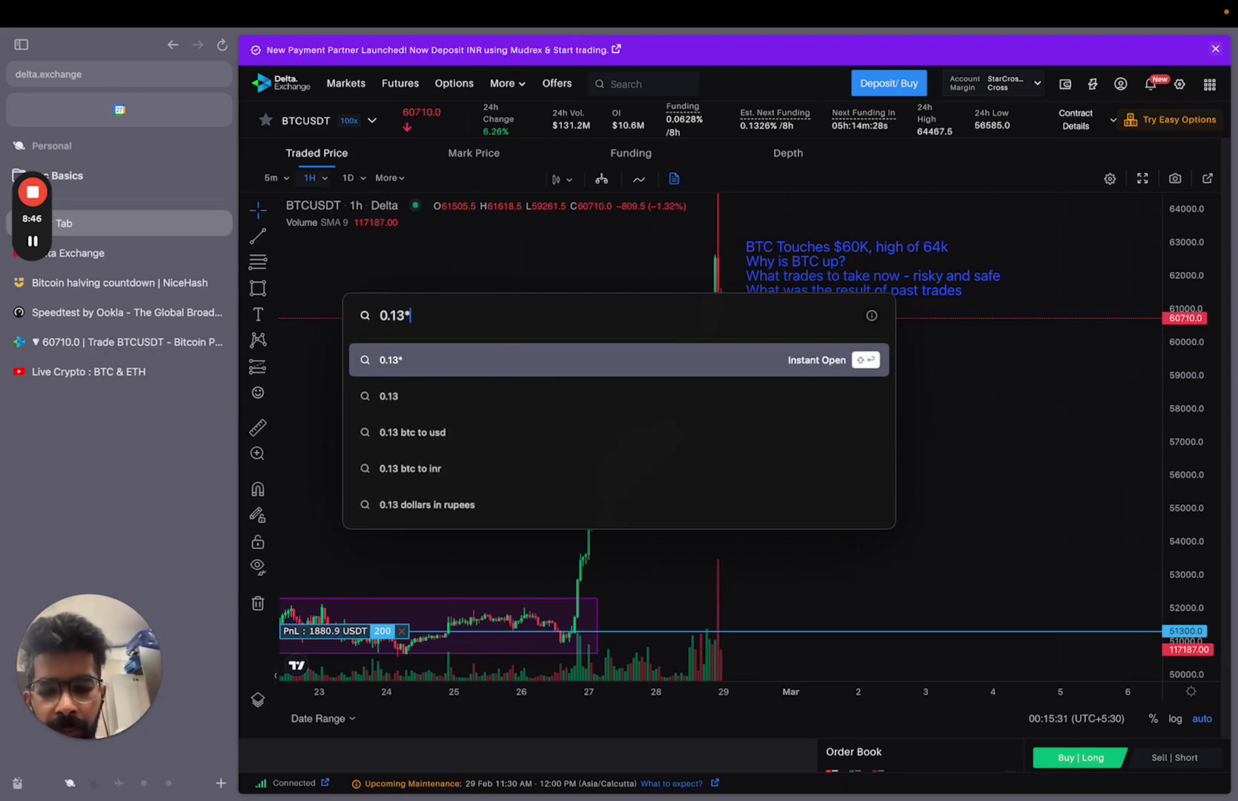
text(3*3)
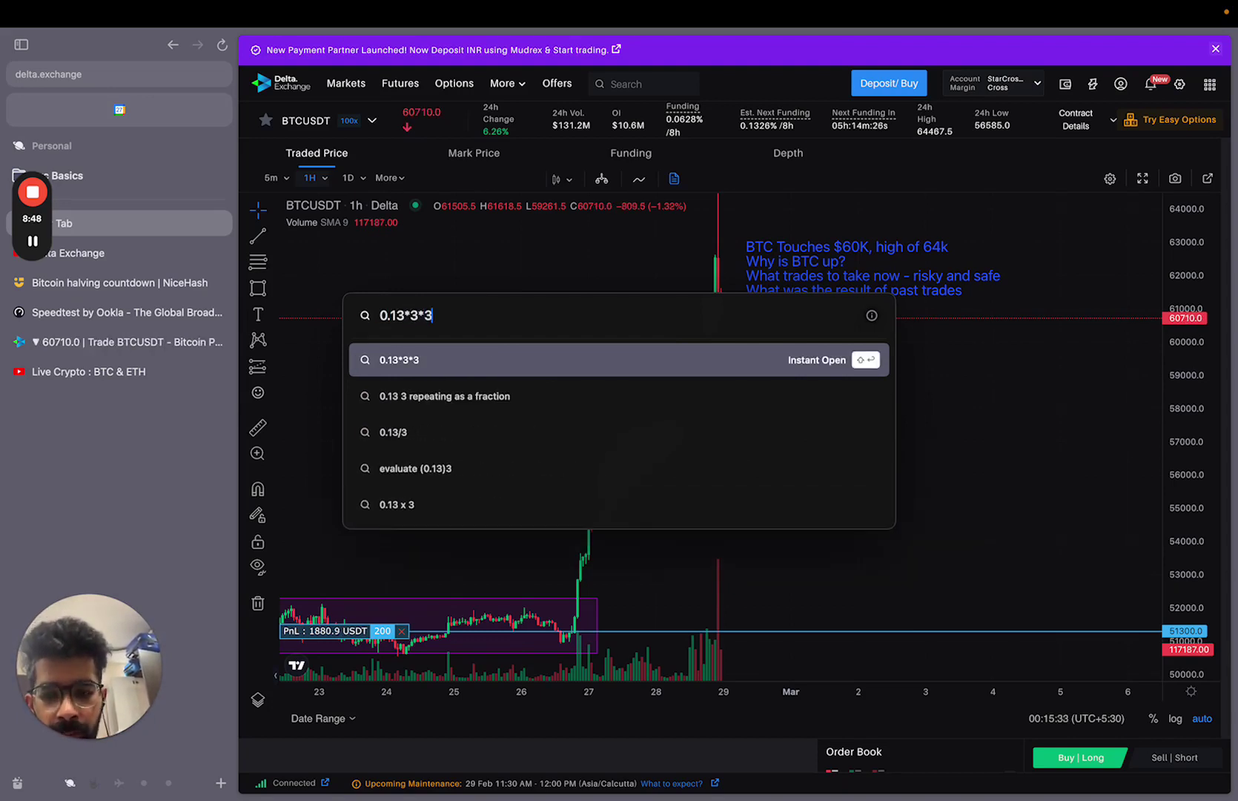
text(65)
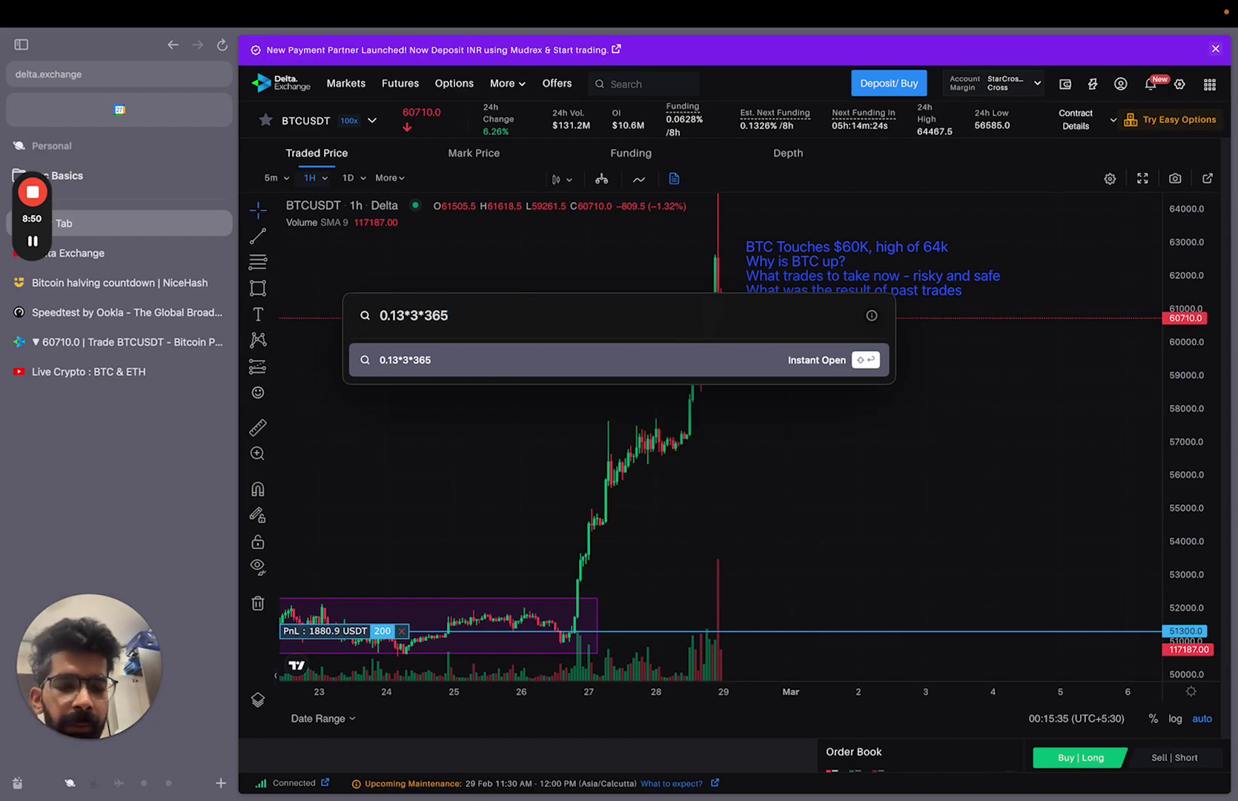
key(Return)
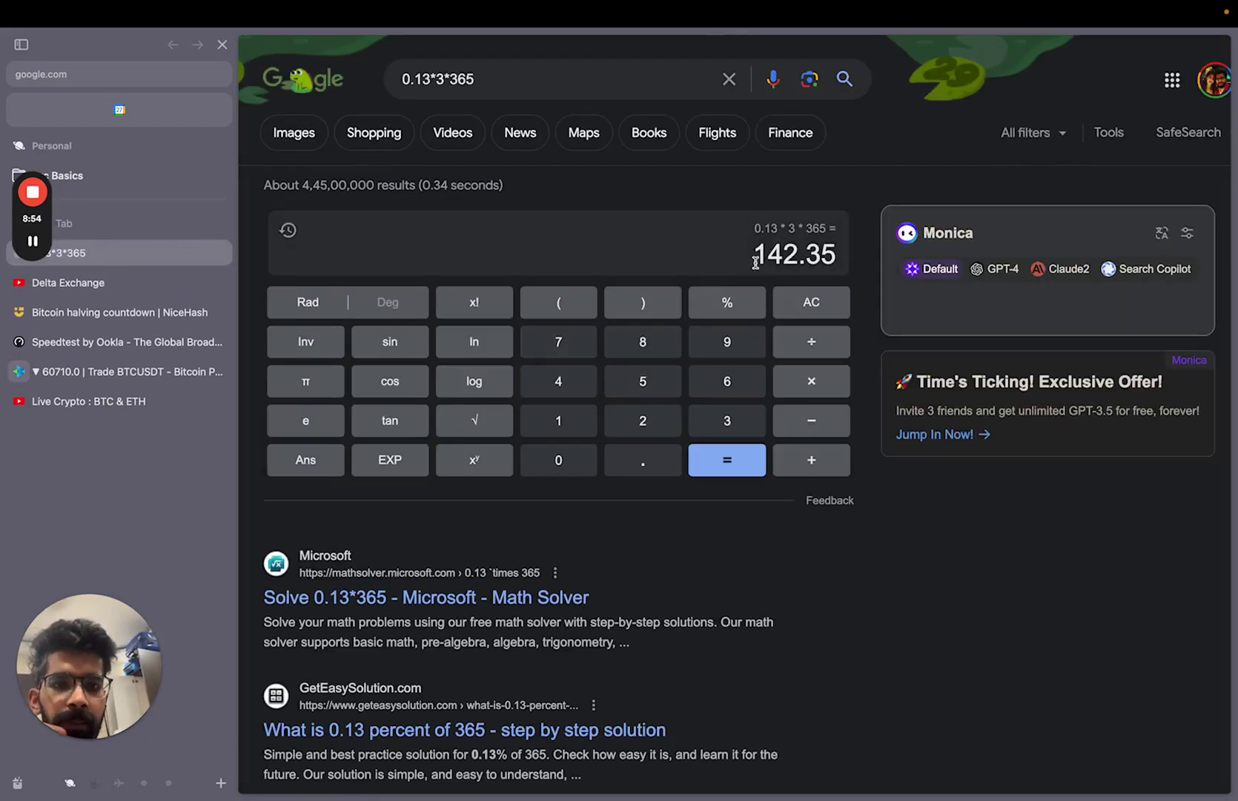
Switch back to the BTCUSDT Delta Exchange tab.
click(141, 373)
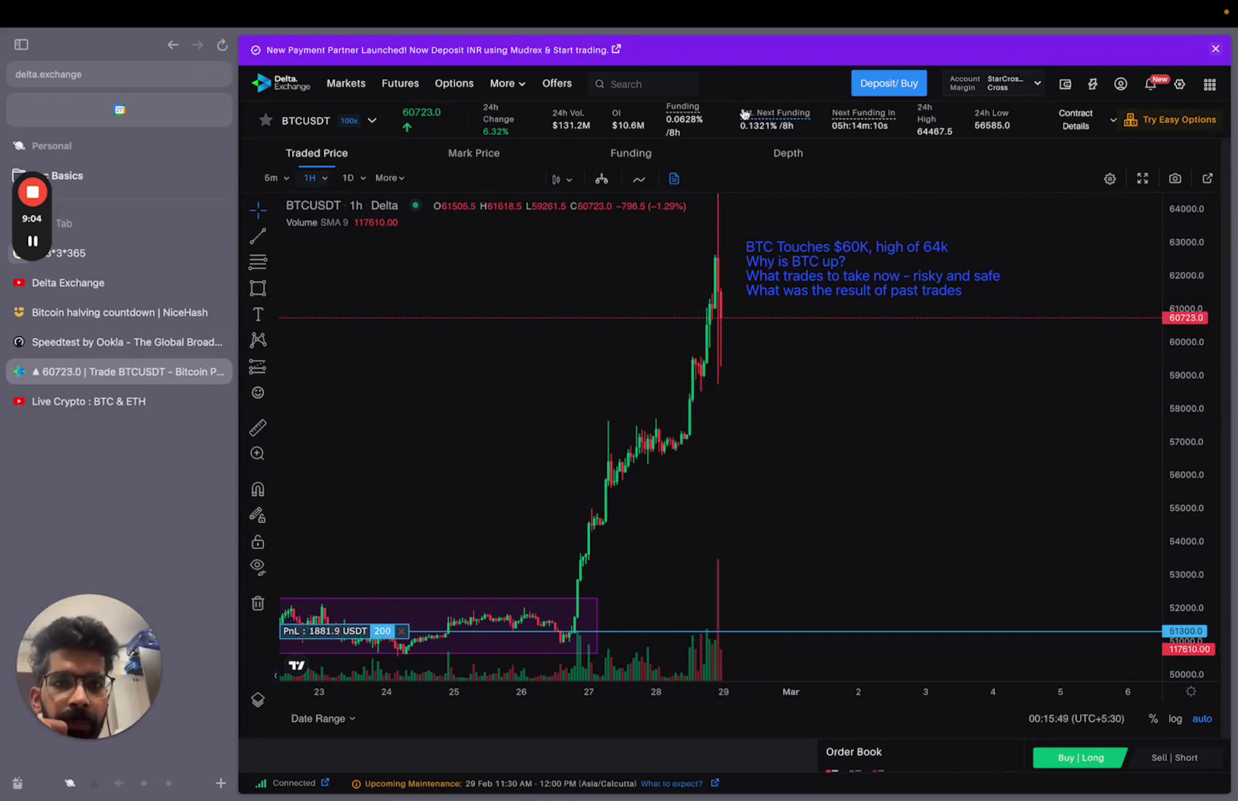
Select the 0.1321% estimated next funding rate, glance at YouTube videos, and return to BTCUSDT.
drag(729, 128, 796, 132)
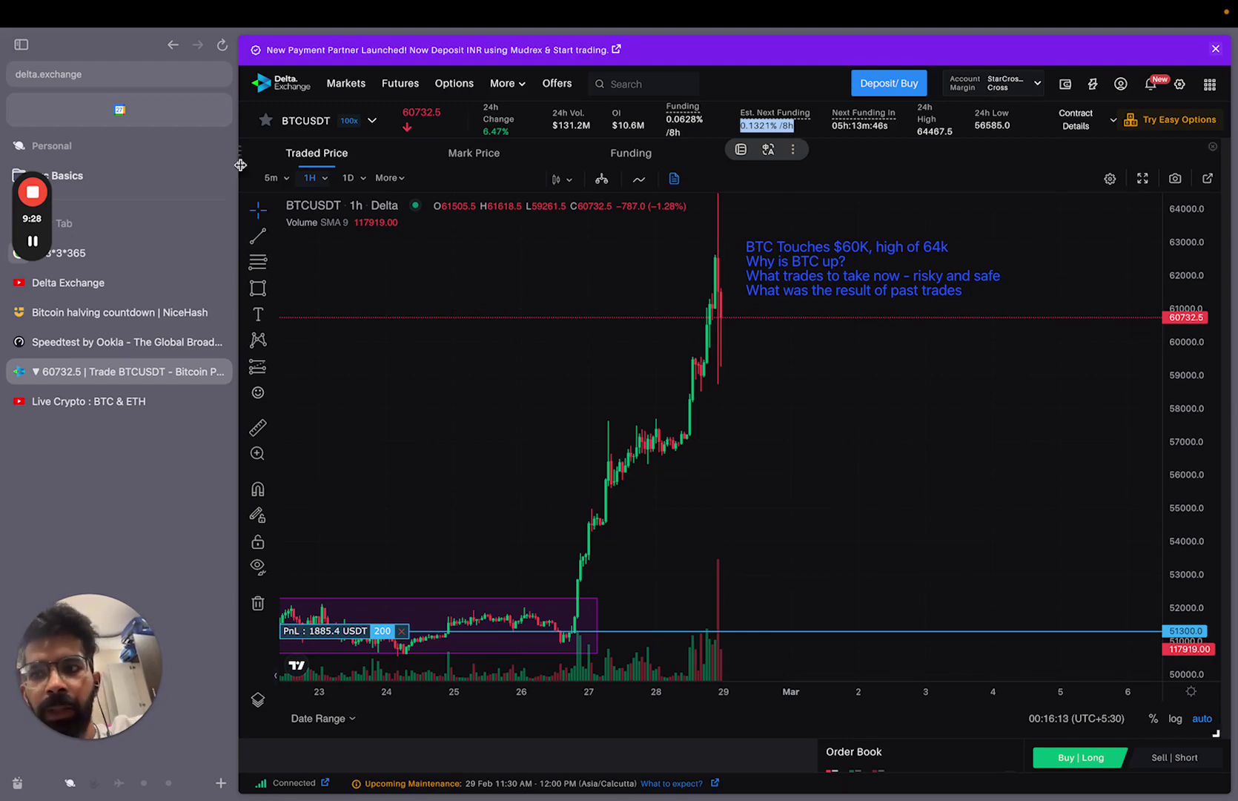
click(126, 281)
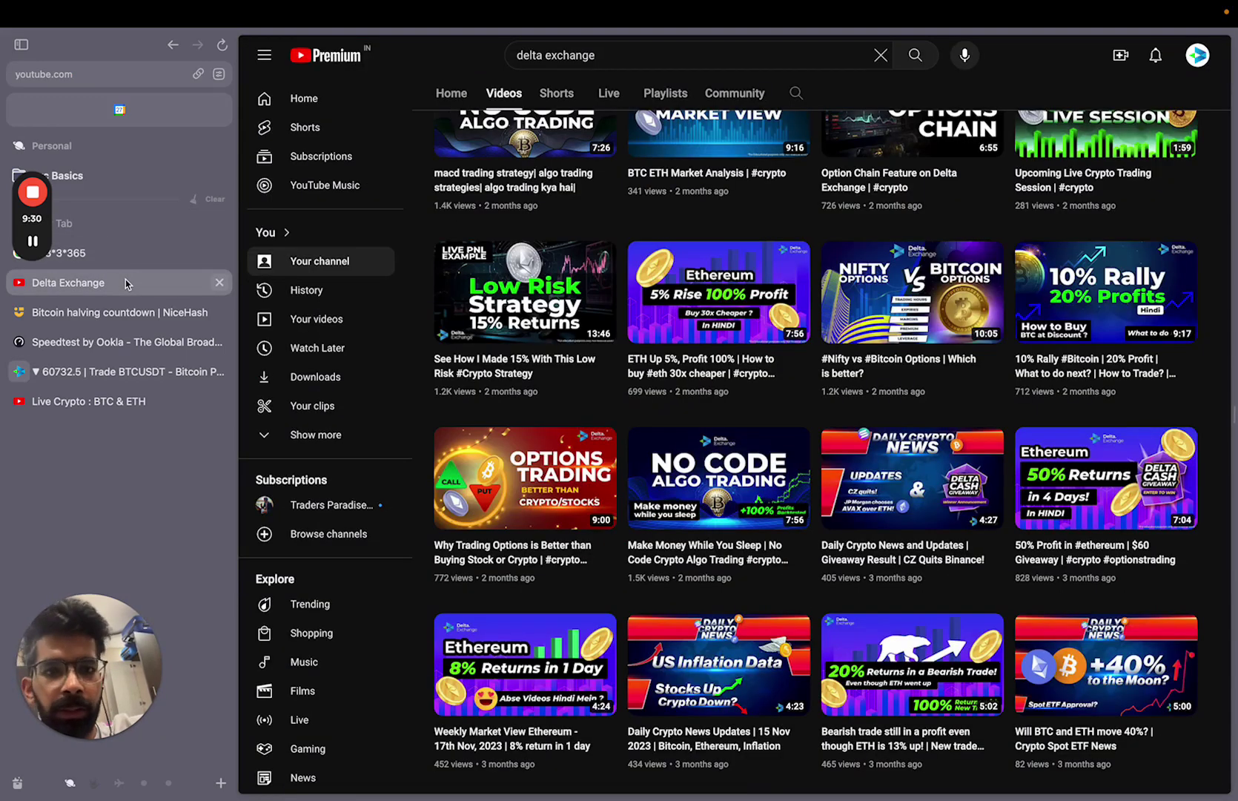
click(107, 373)
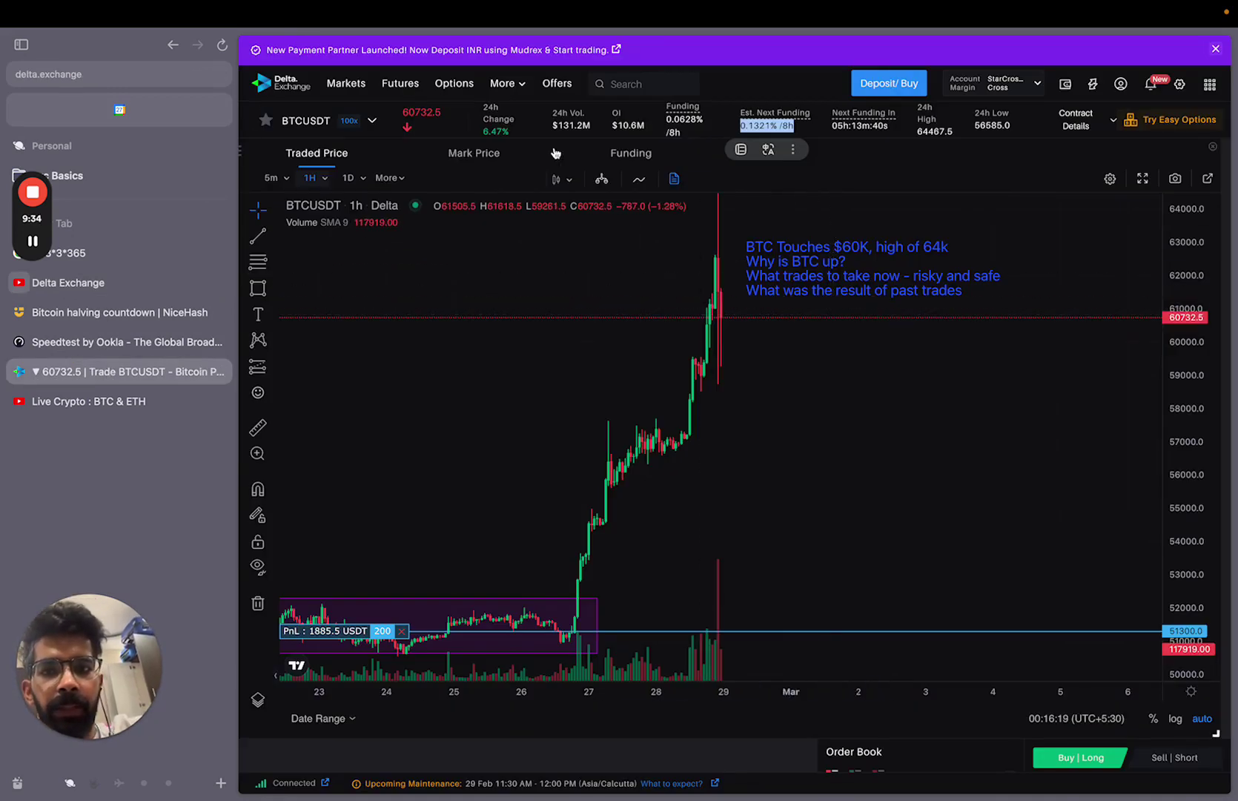
In Strategy Builder, untick the sold 70000C row, leaving only the long 60000 call.
key(ctrl+Tab)
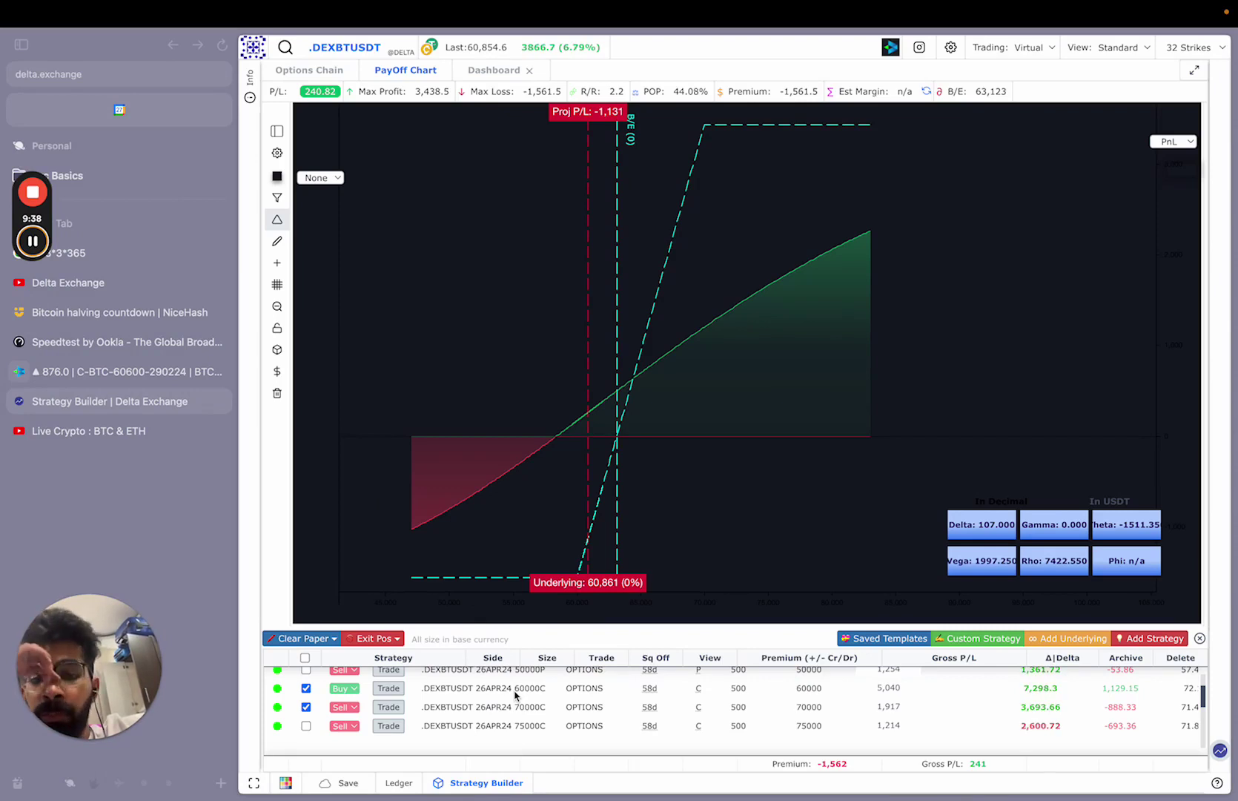
scroll(515, 694, up, 1)
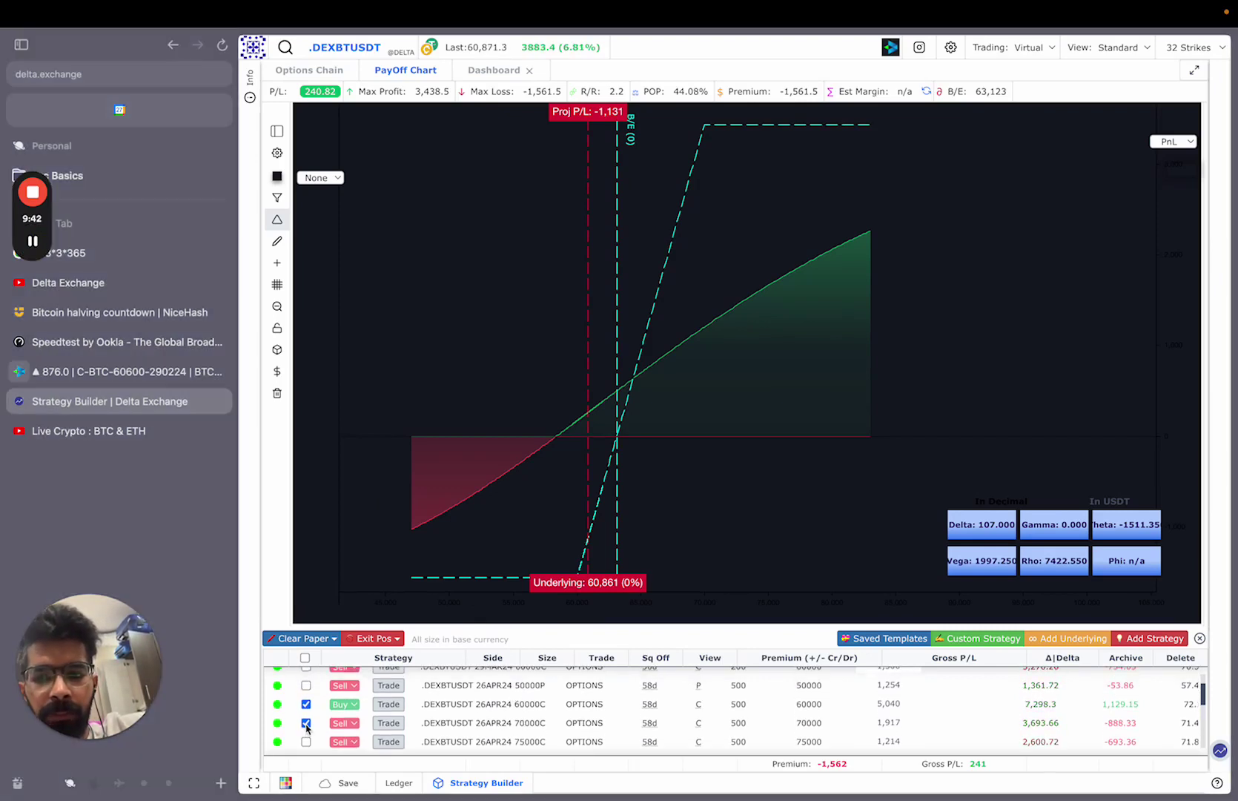
click(307, 723)
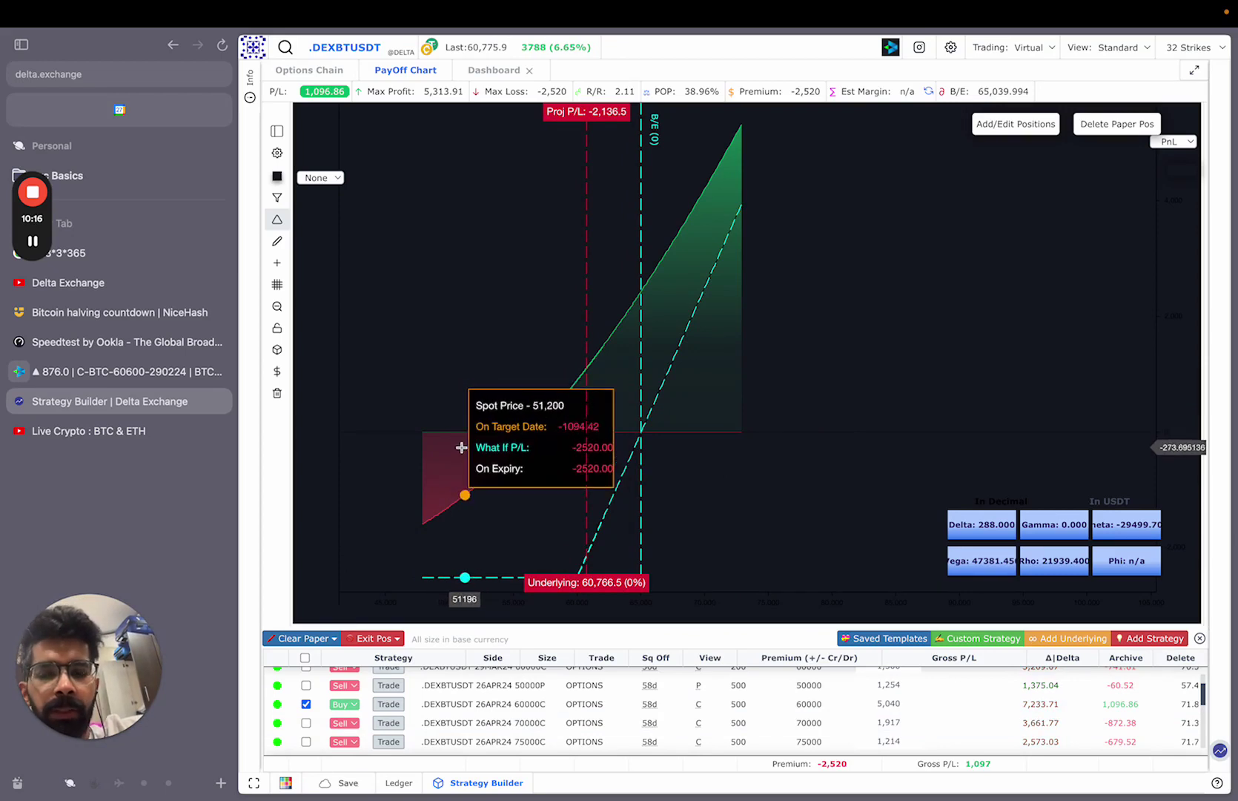
Re-include the short 70000 call so the payoff shows max profit 3,438.5 and break-even 63,123.
click(306, 723)
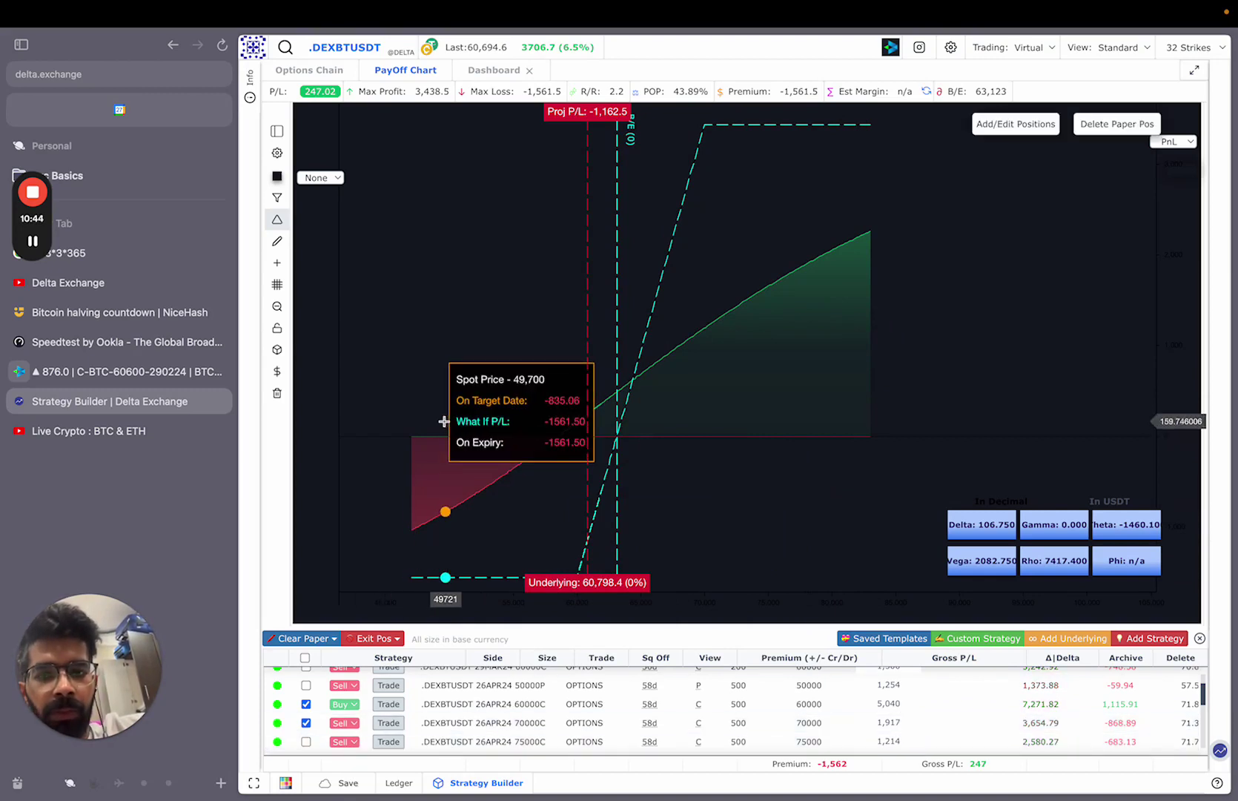
Add the short 75000 call and short 50000 put to the payoff, panning the chart between them.
click(305, 742)
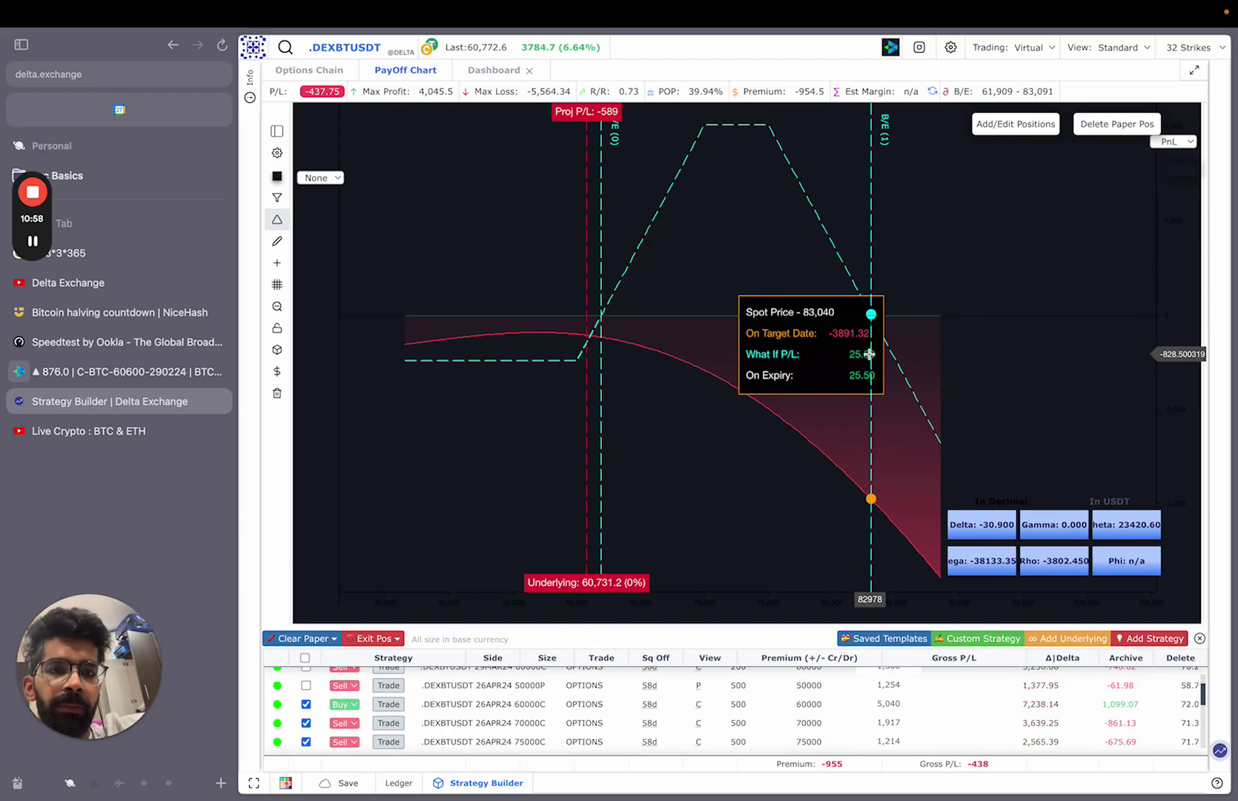
drag(869, 354, 346, 697)
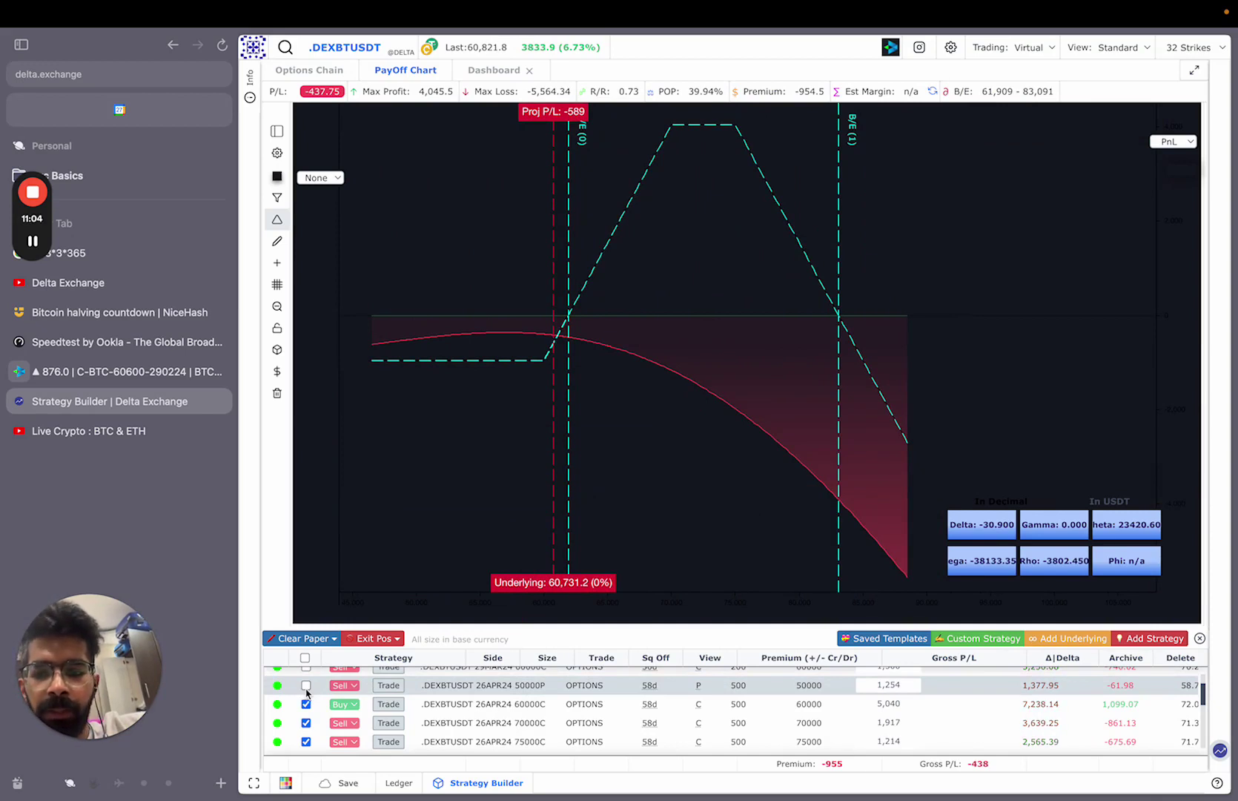
click(305, 687)
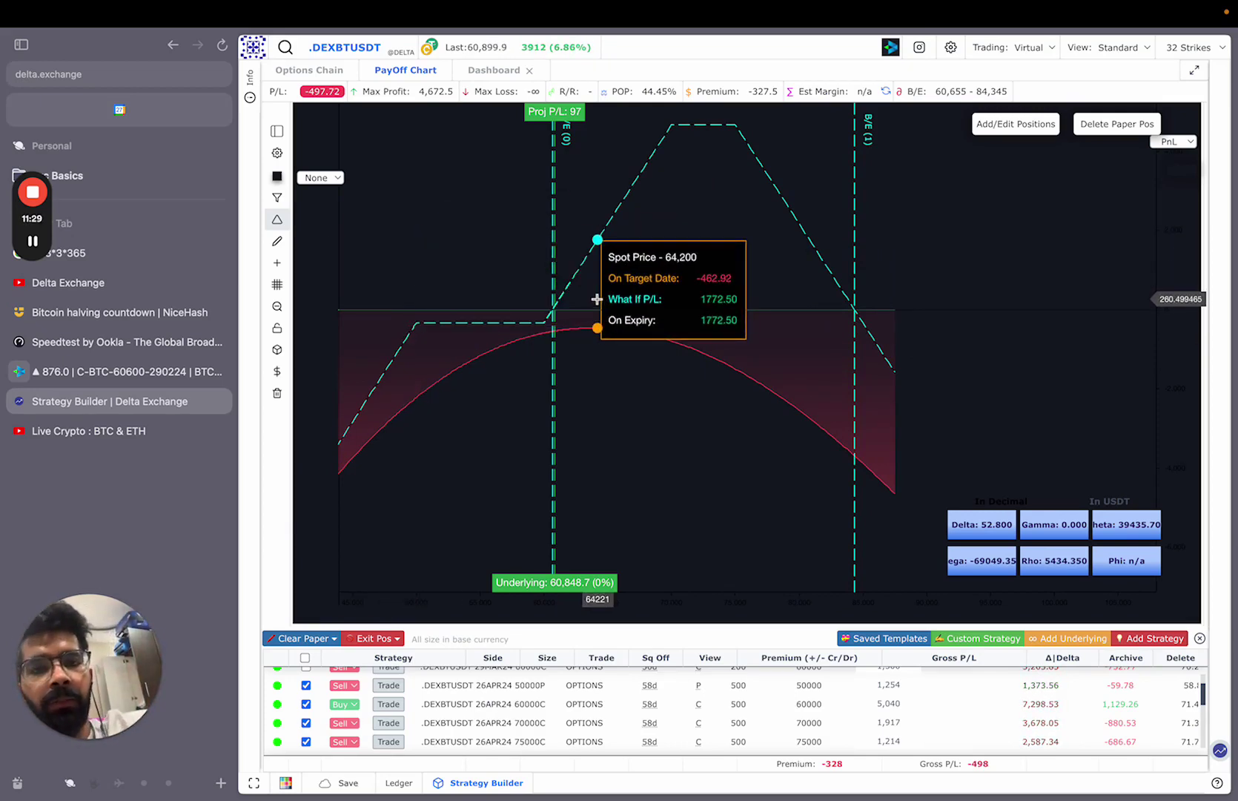
click(125, 381)
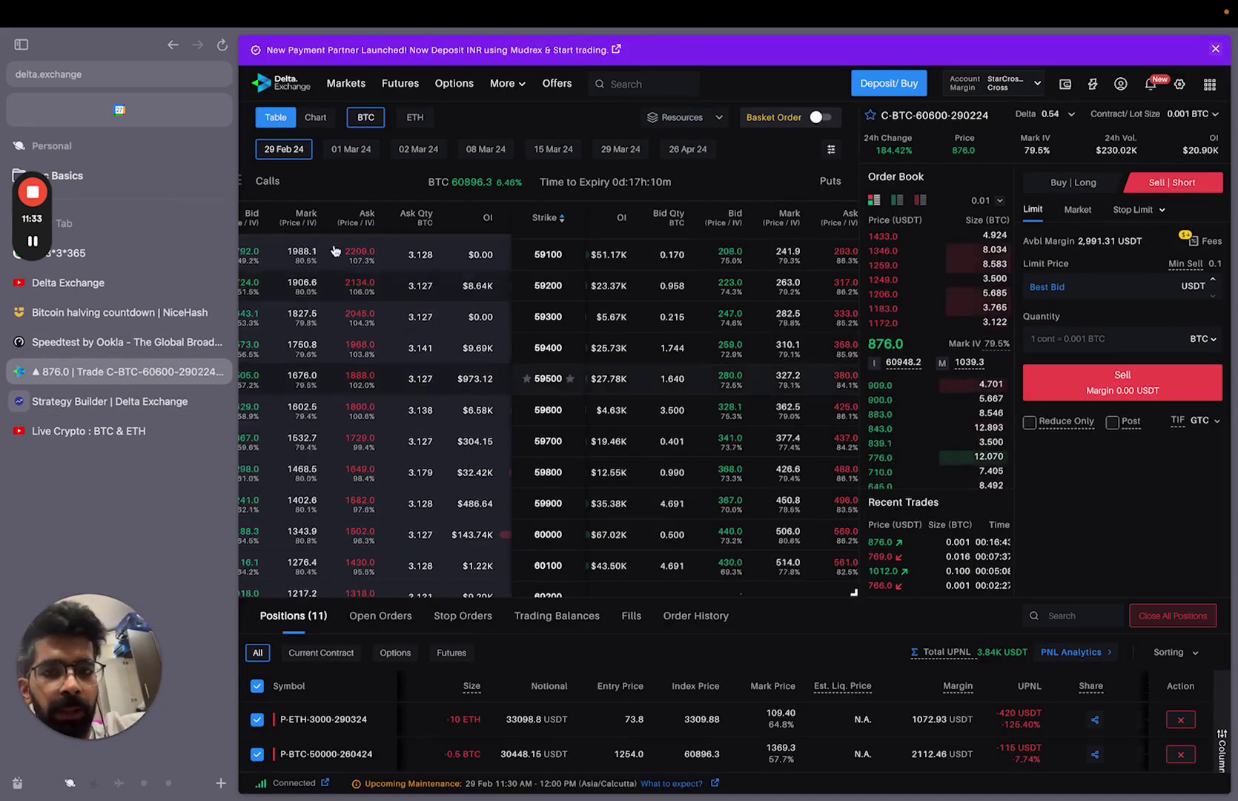